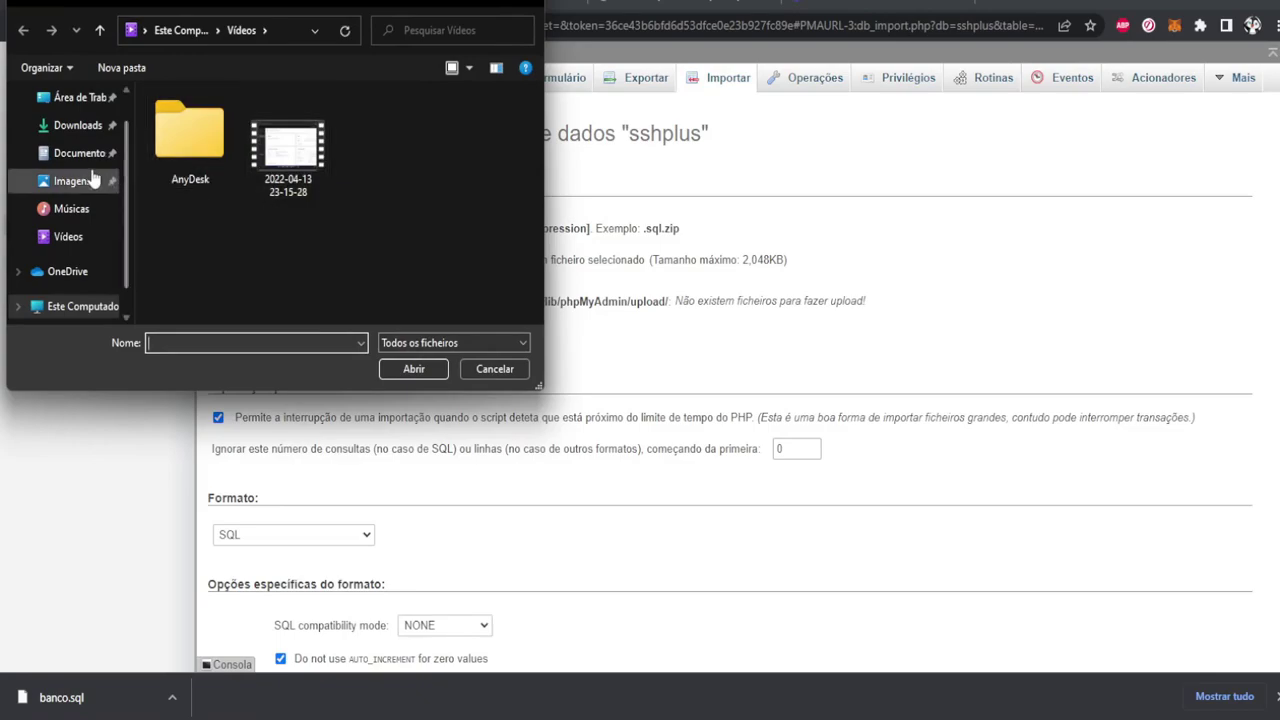
Dismiss the file picker and run the banco.sql import into the sshplus database
{"action": "left_click_drag", "start_coordinate": [158, 3], "coordinate": [359, 55]}
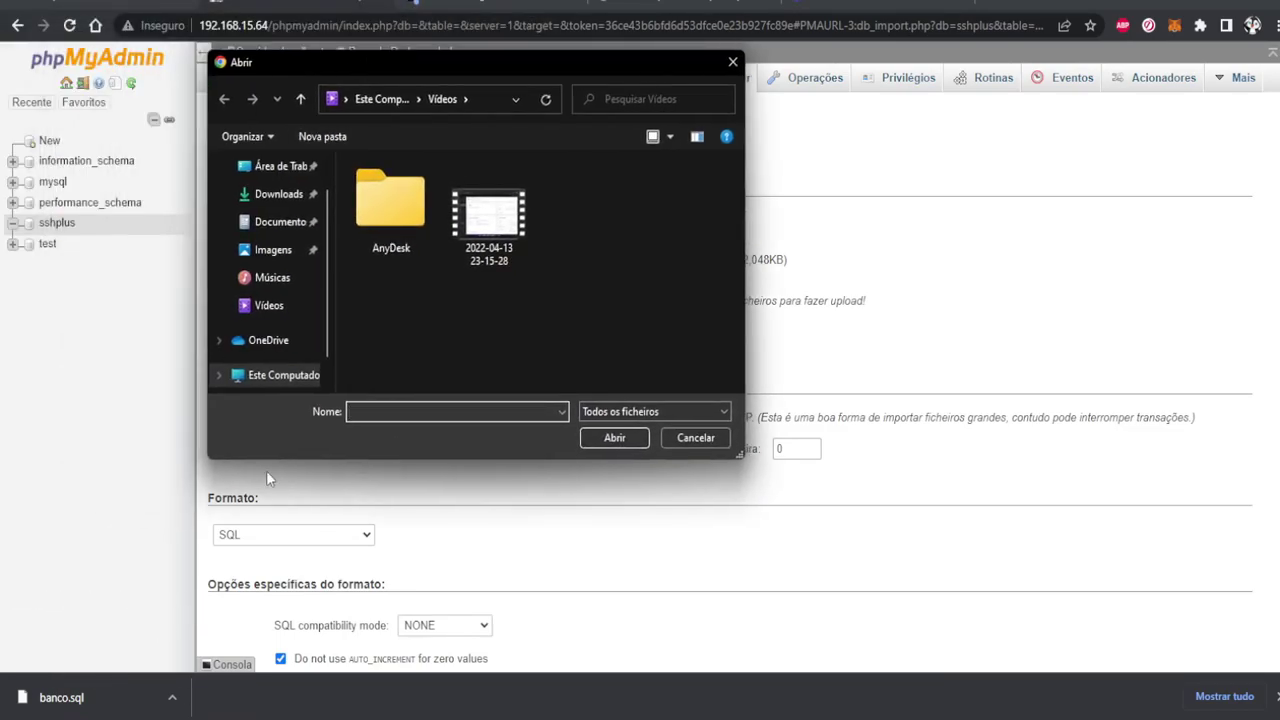
{"action": "key", "text": "Escape"}
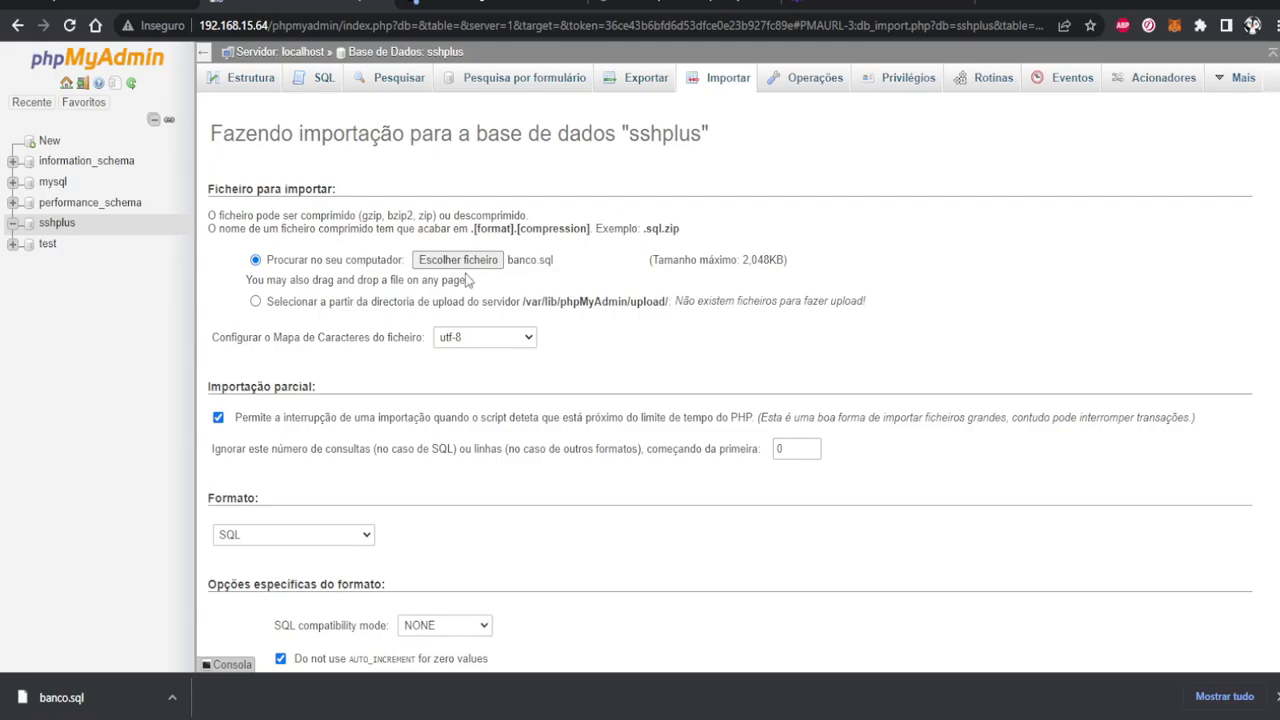
{"action": "scroll", "coordinate": [455, 278], "scroll_direction": "down", "scroll_amount": 2}
{"action": "left_click", "coordinate": [255, 598]}
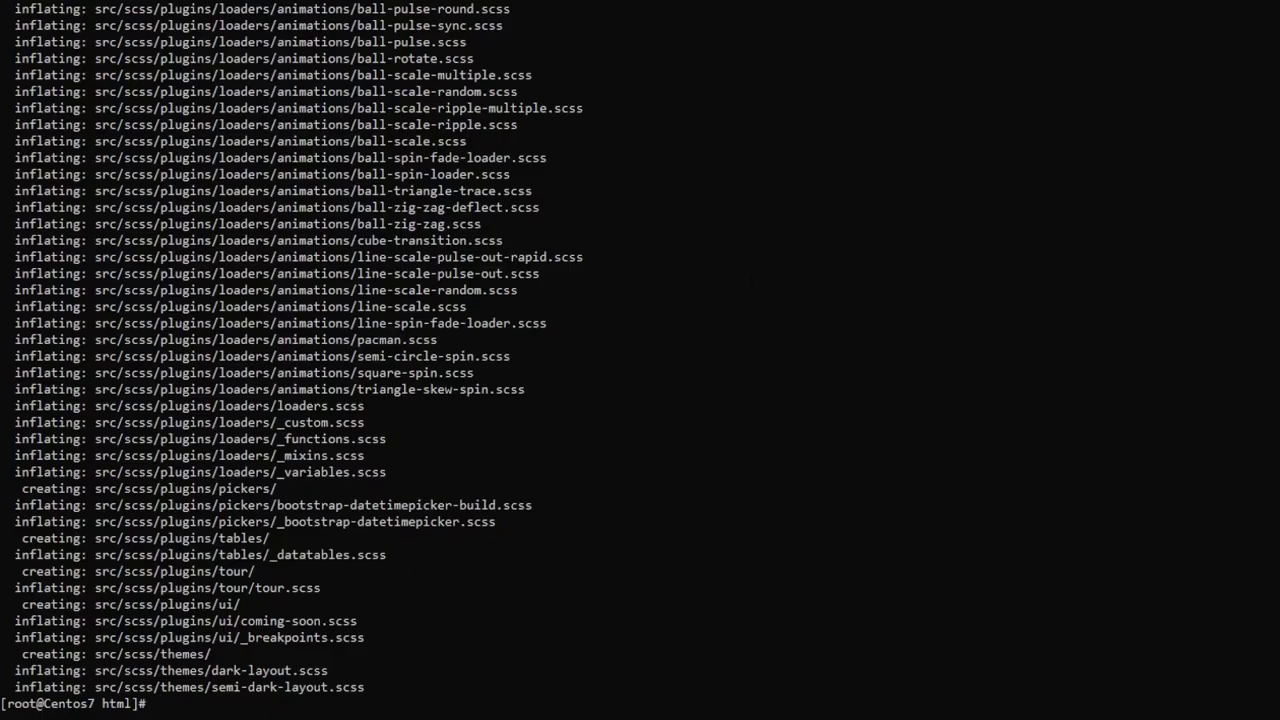
Move into the pages/system folder and list its files
{"action": "type", "text": "ls"}
{"action": "key", "text": "Return"}
{"action": "type", "text": "cd "}
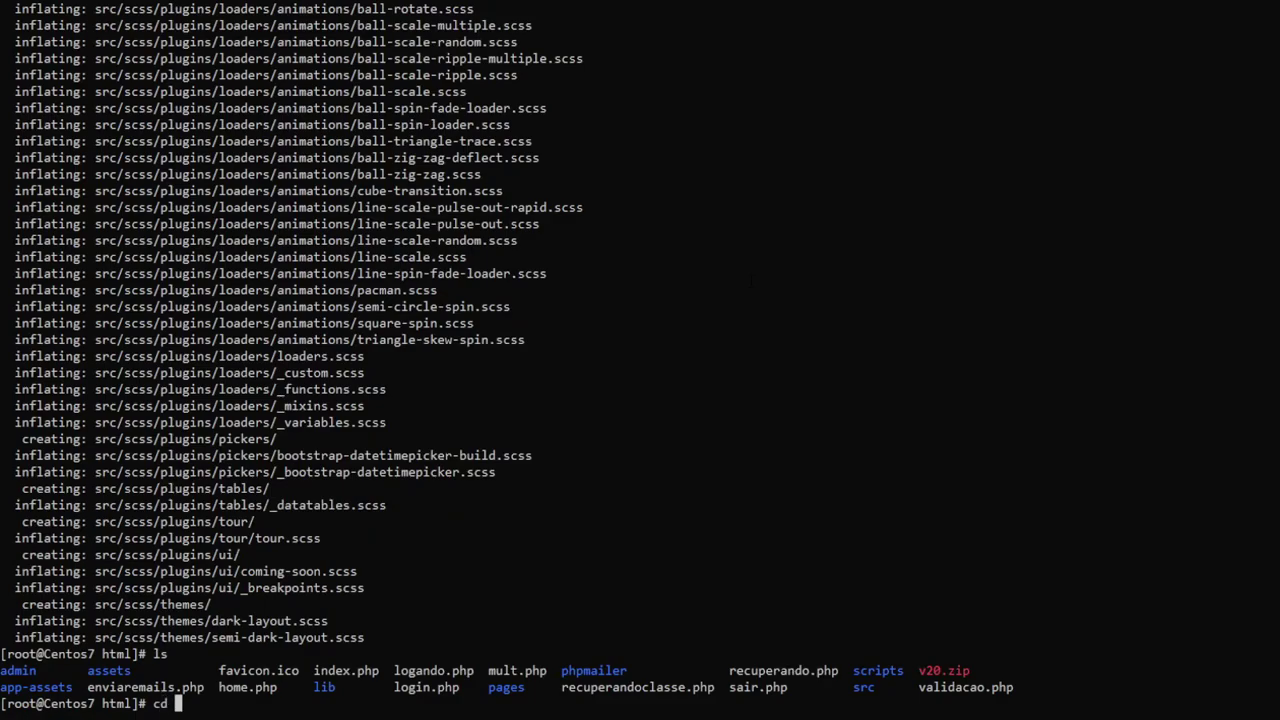
{"action": "type", "text": "pa"}
{"action": "key", "text": "Tab"}
{"action": "key", "text": "Return"}
{"action": "type", "text": "cd sy"}
{"action": "key", "text": "Tab"}
{"action": "key", "text": "Return"}
{"action": "type", "text": "ls"}
{"action": "key", "text": "Return"}
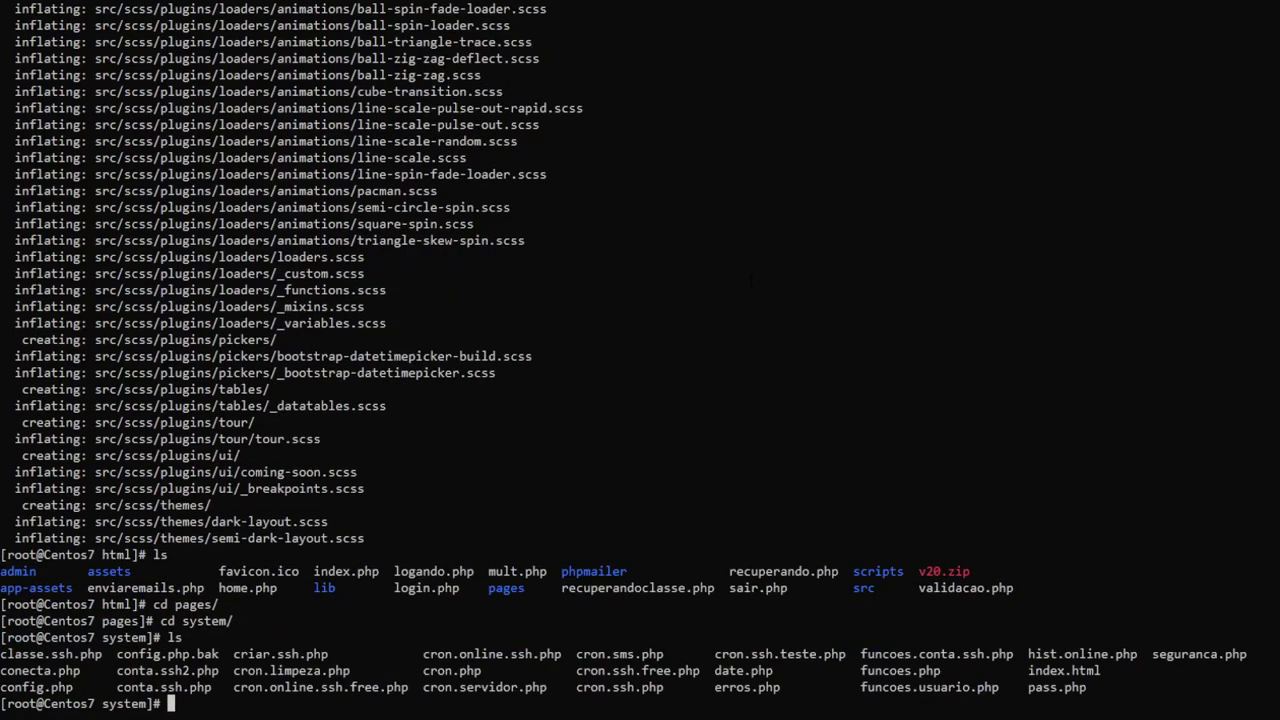
Replace the password value in pass.php with a new one in nano and save the file
{"action": "type", "text": "nano p"}
{"action": "key", "text": "Tab"}
{"action": "key", "text": "Return"}
{"action": "key", "text": "Down"}
{"action": "key", "text": "Left"}
{"action": "key", "text": "Left"}
{"action": "key", "text": "Left"}
{"action": "key", "text": "Left"}
{"action": "key", "text": "Left"}
{"action": "key", "text": "BackSpace"}
{"action": "key", "text": "BackSpace"}
{"action": "key", "text": "BackSpace"}
{"action": "key", "text": "BackSpace"}
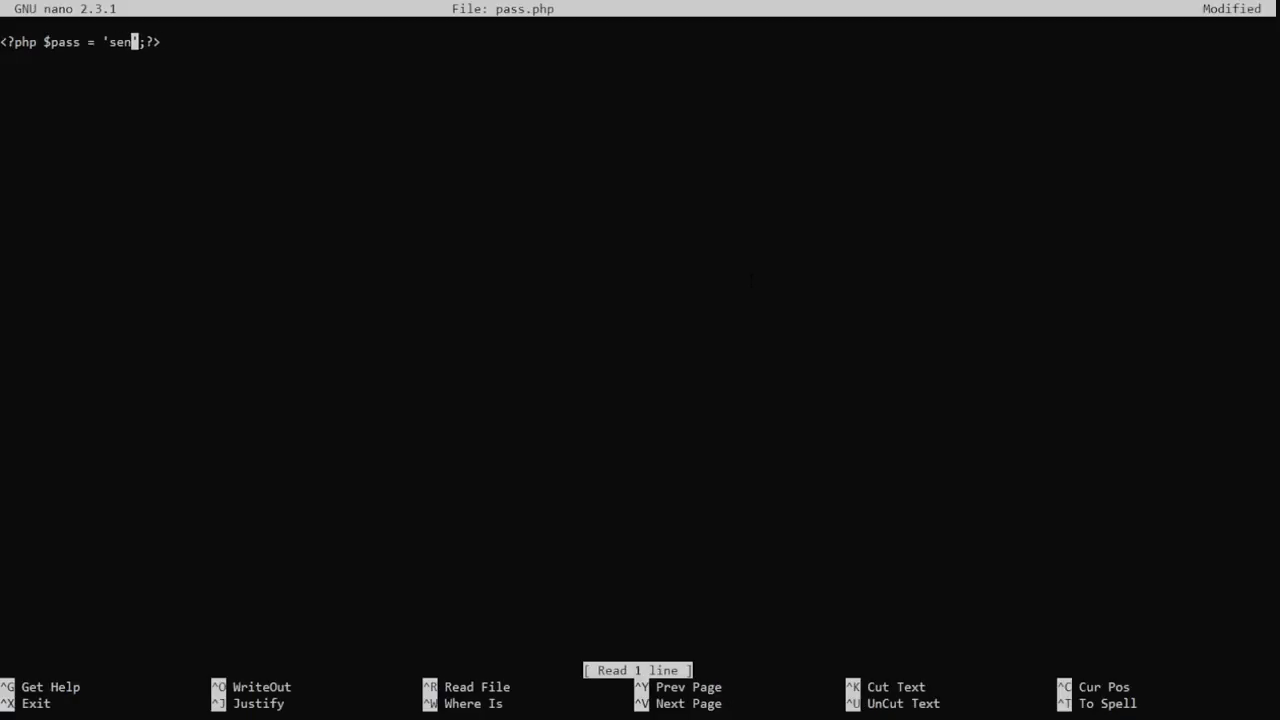
{"action": "key", "text": "ctrl+x"}
{"action": "key", "text": "y"}
{"action": "key", "text": "Return"}
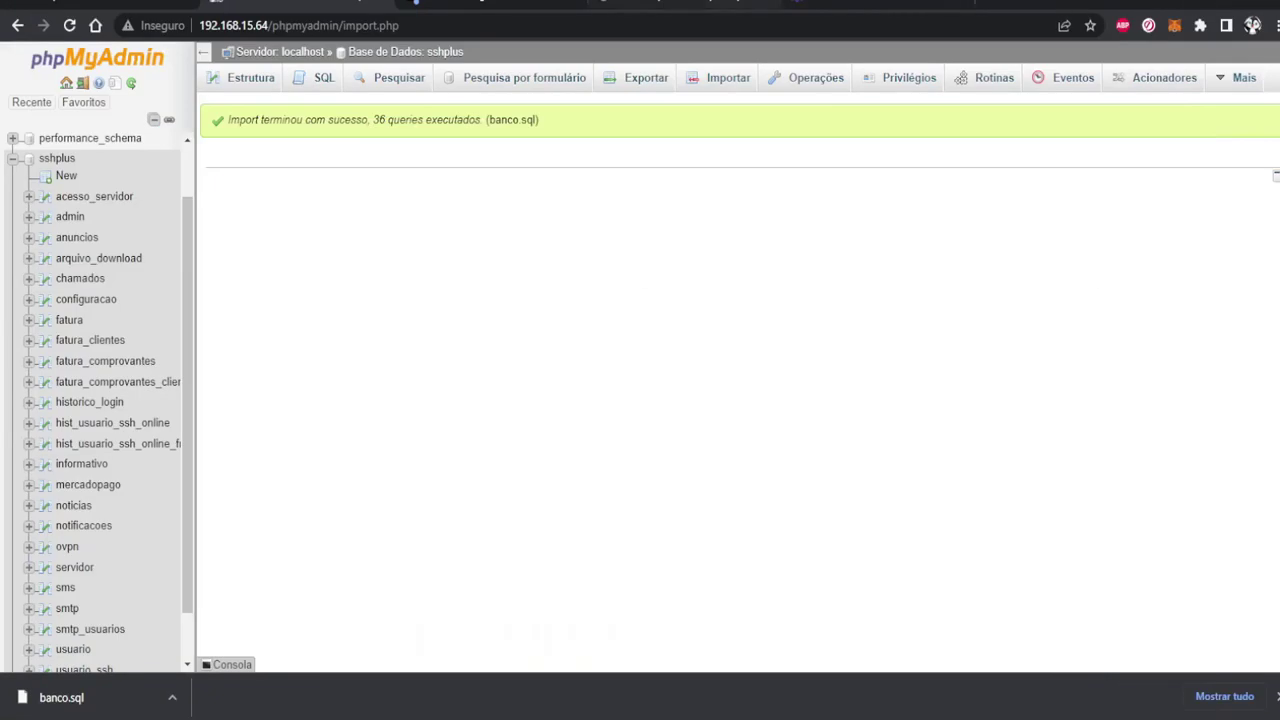
Log in to the SSHPlus panel as admin and dismiss Chrome's password warnings
{"action": "left_click", "coordinate": [820, 5]}
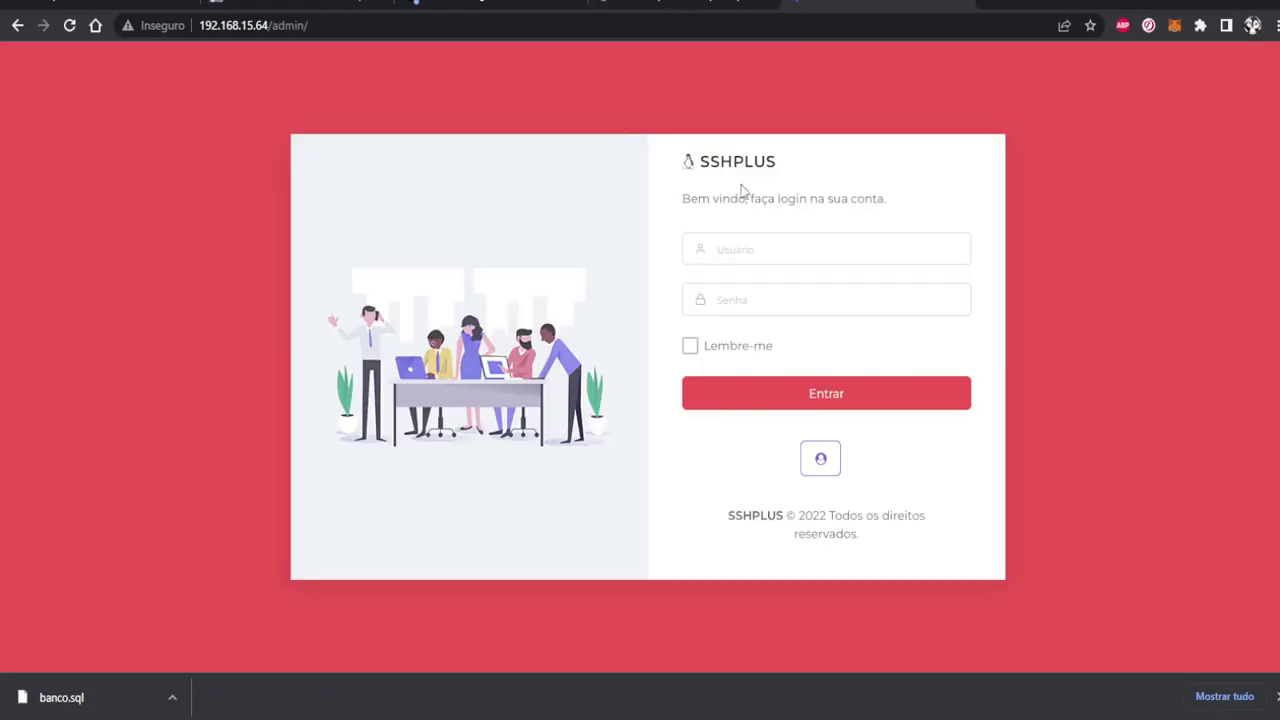
{"action": "left_click", "coordinate": [760, 247]}
{"action": "key", "text": "Tab"}
{"action": "key", "text": "Return"}
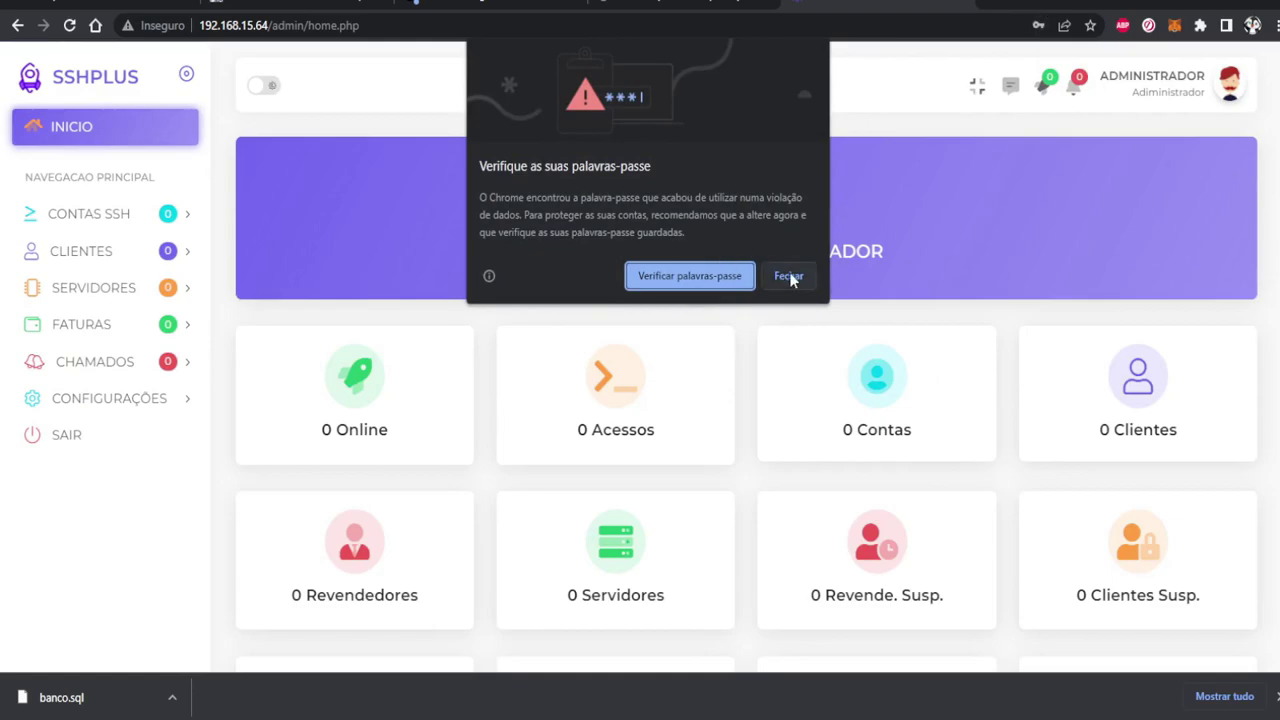
{"action": "left_click", "coordinate": [789, 276]}
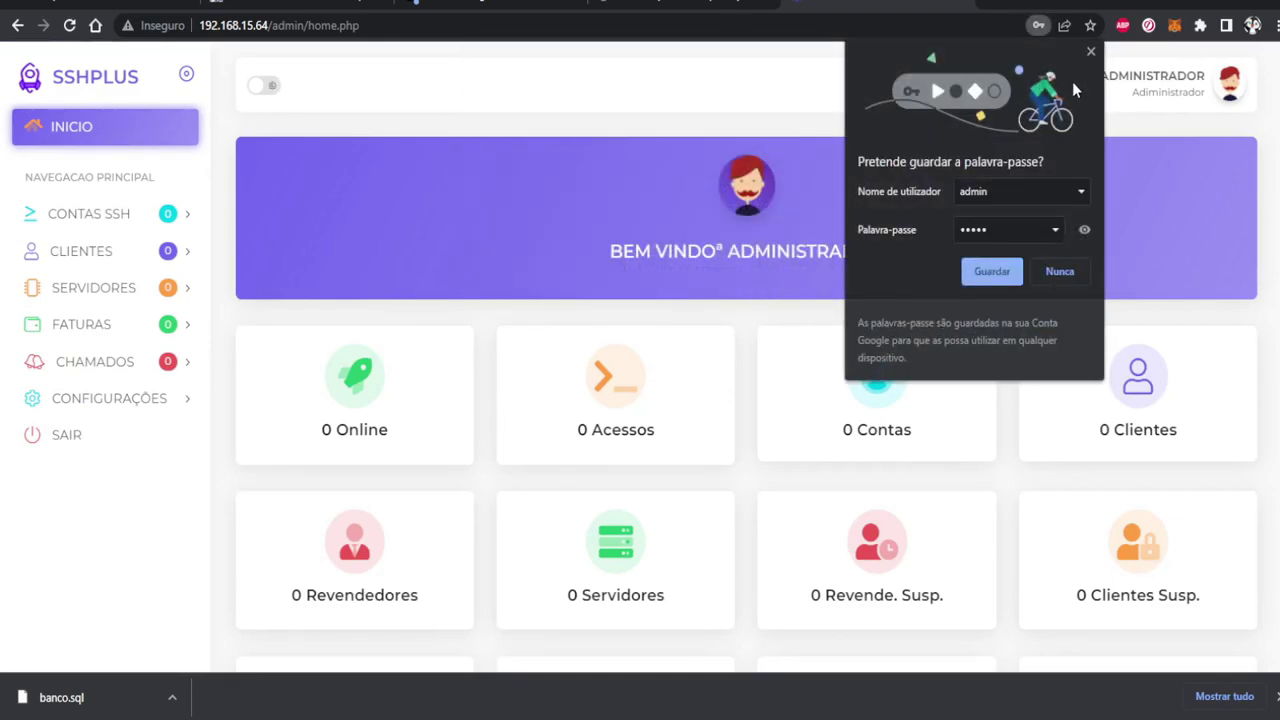
{"action": "left_click", "coordinate": [1090, 52]}
In a new server form, enter the name testte and IP 192.168.15.64
{"action": "left_click", "coordinate": [100, 292]}
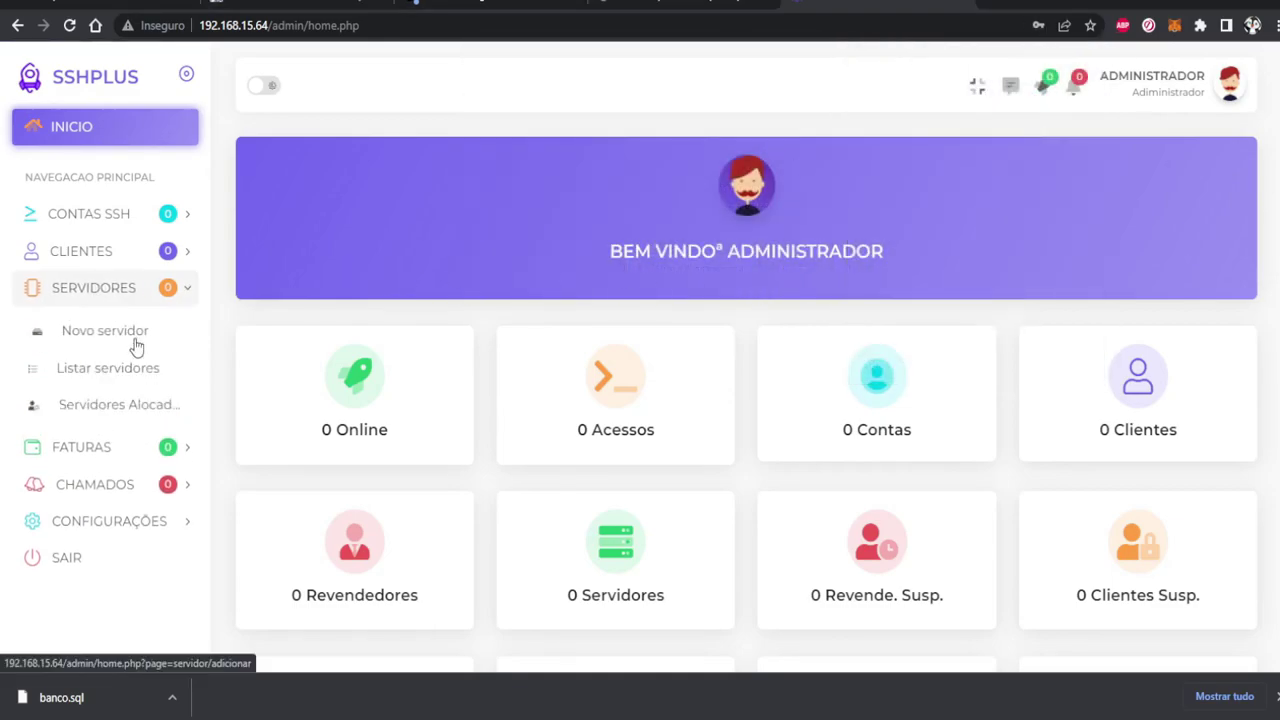
{"action": "left_click", "coordinate": [134, 346]}
{"action": "left_click", "coordinate": [572, 288]}
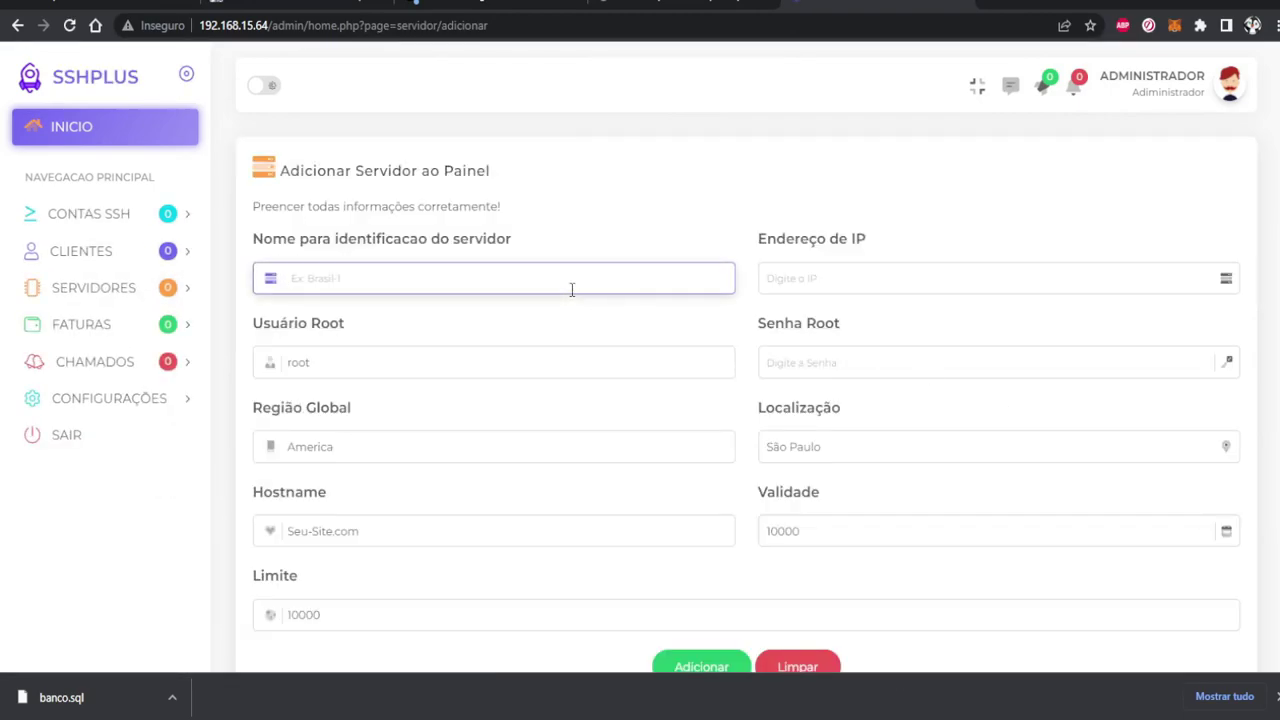
{"action": "type", "text": "testte"}
{"action": "key", "text": "Tab"}
{"action": "type", "text": "192.168.15"}
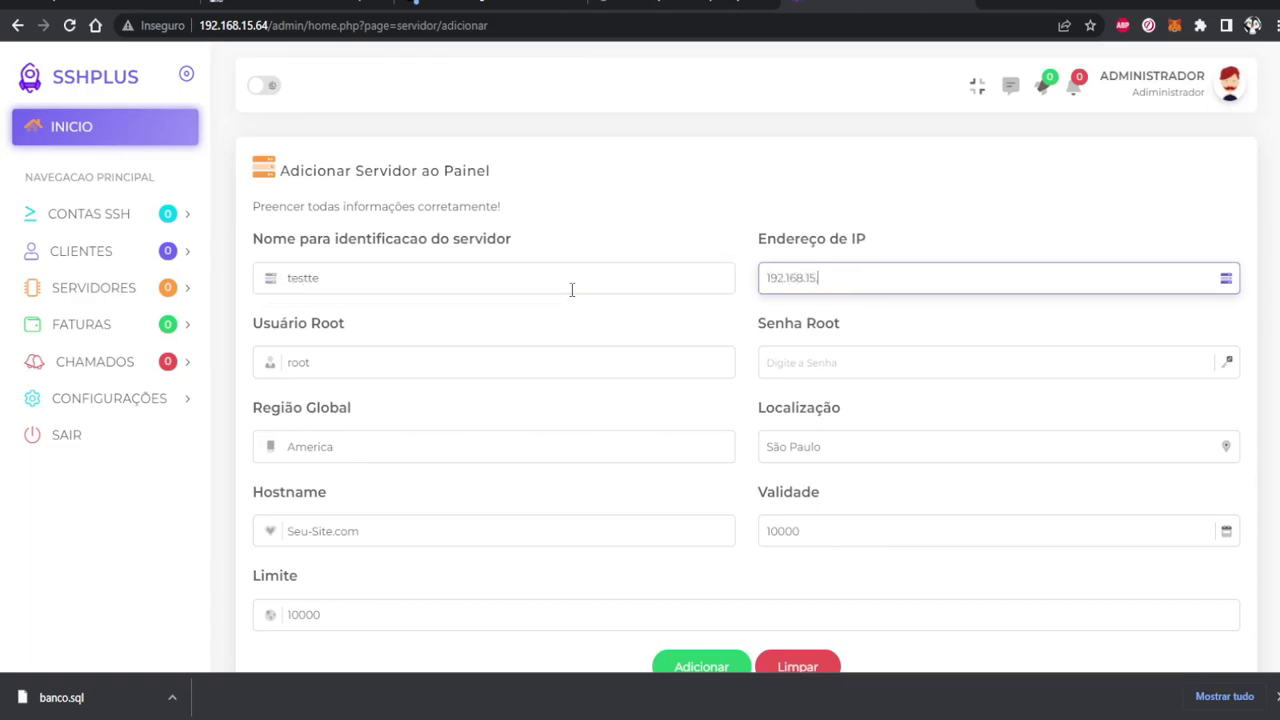
{"action": "type", "text": ".62"}
{"action": "key", "text": "BackSpace"}
{"action": "type", "text": "4"}
Enter the root password, submit the server and close the save-password offer
{"action": "scroll", "coordinate": [571, 289], "scroll_direction": "down", "scroll_amount": 2}
{"action": "left_click", "coordinate": [938, 280]}
{"action": "left_click", "coordinate": [701, 580]}
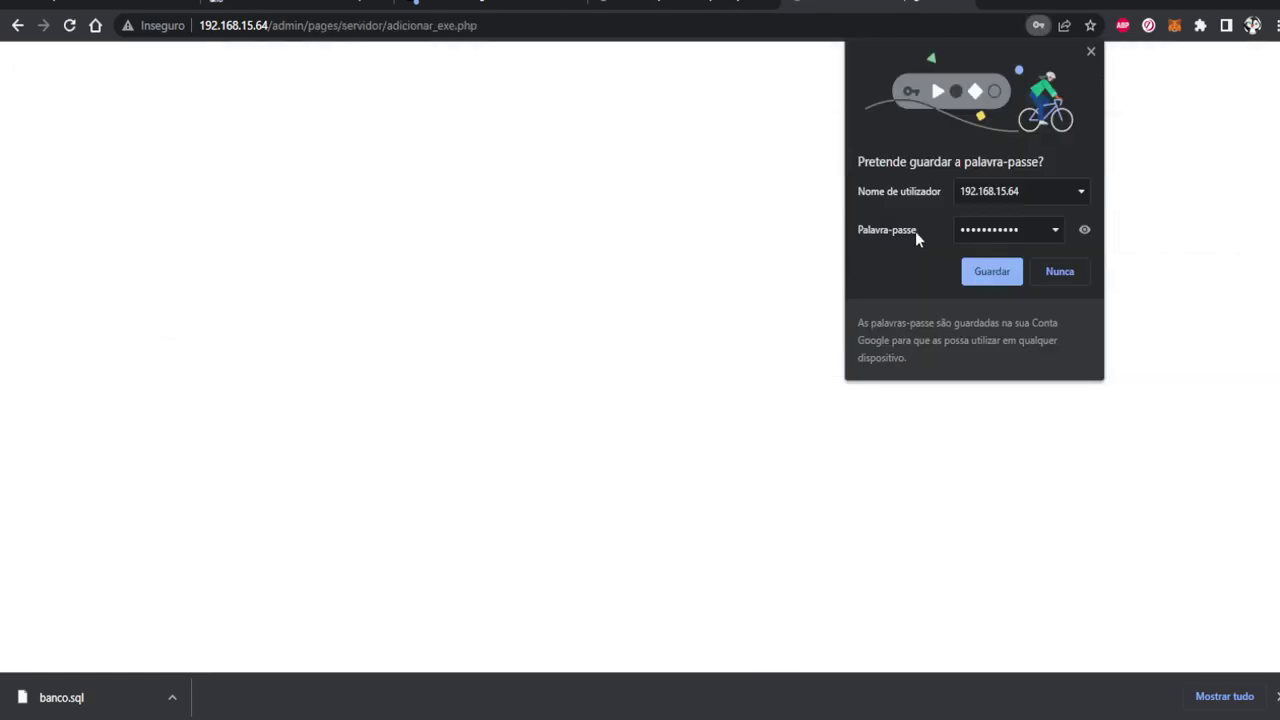
{"action": "left_click", "coordinate": [1091, 51]}
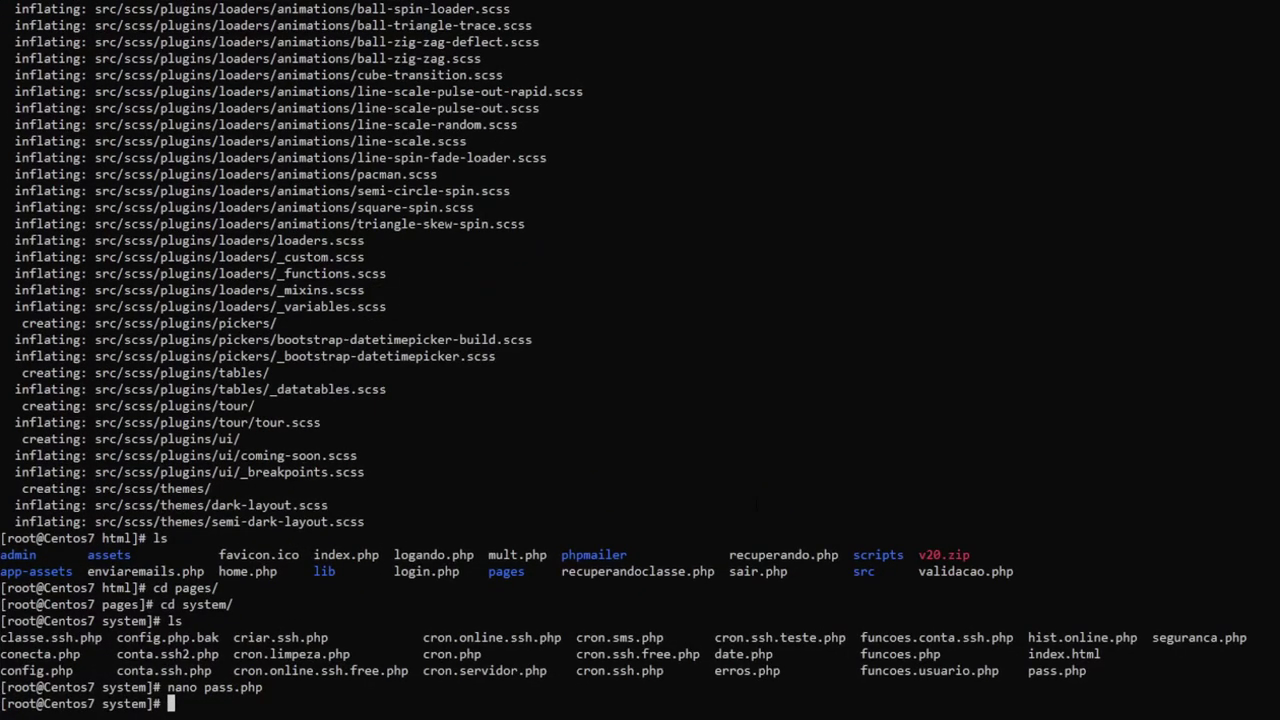
Run yum install ssh2, then yum install libssh2, which reports libssh2 already installed
{"action": "type", "text": "yum install ssh2"}
{"action": "key", "text": "Return"}
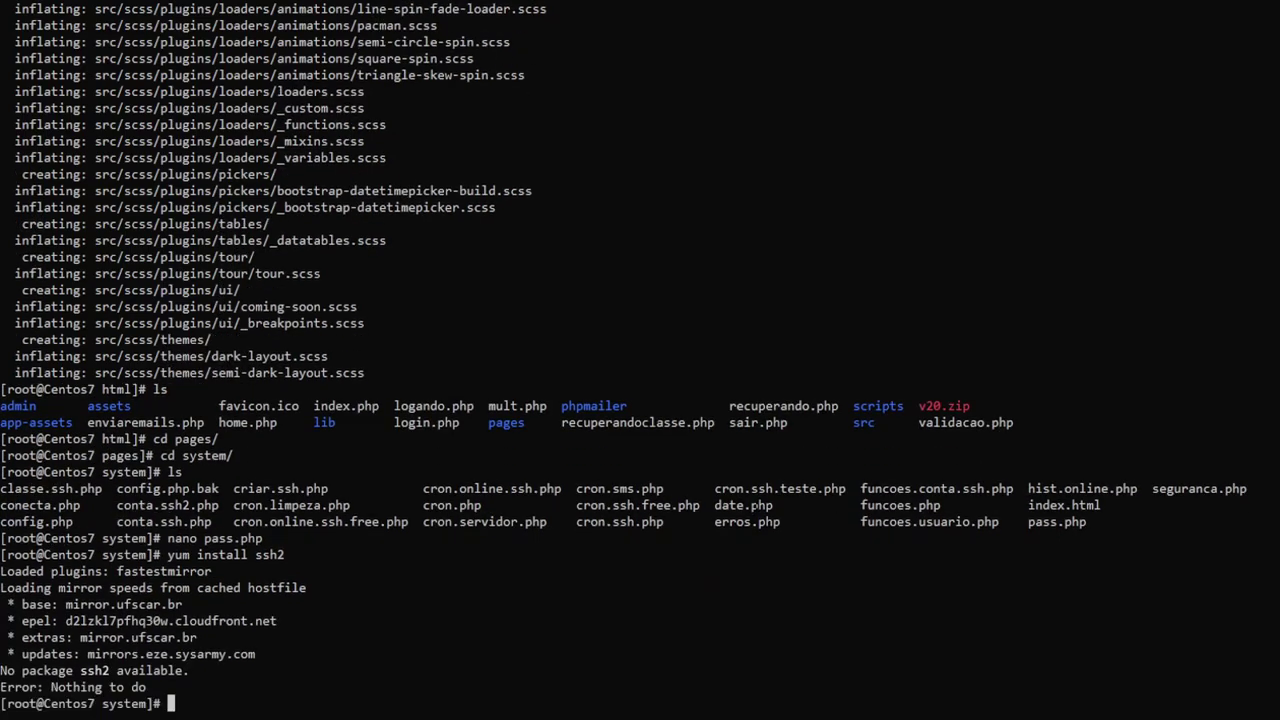
{"action": "key", "text": "Up"}
{"action": "key", "text": "Left"}
{"action": "key", "text": "Left"}
{"action": "key", "text": "Left"}
{"action": "key", "text": "Left"}
{"action": "type", "text": "lib"}
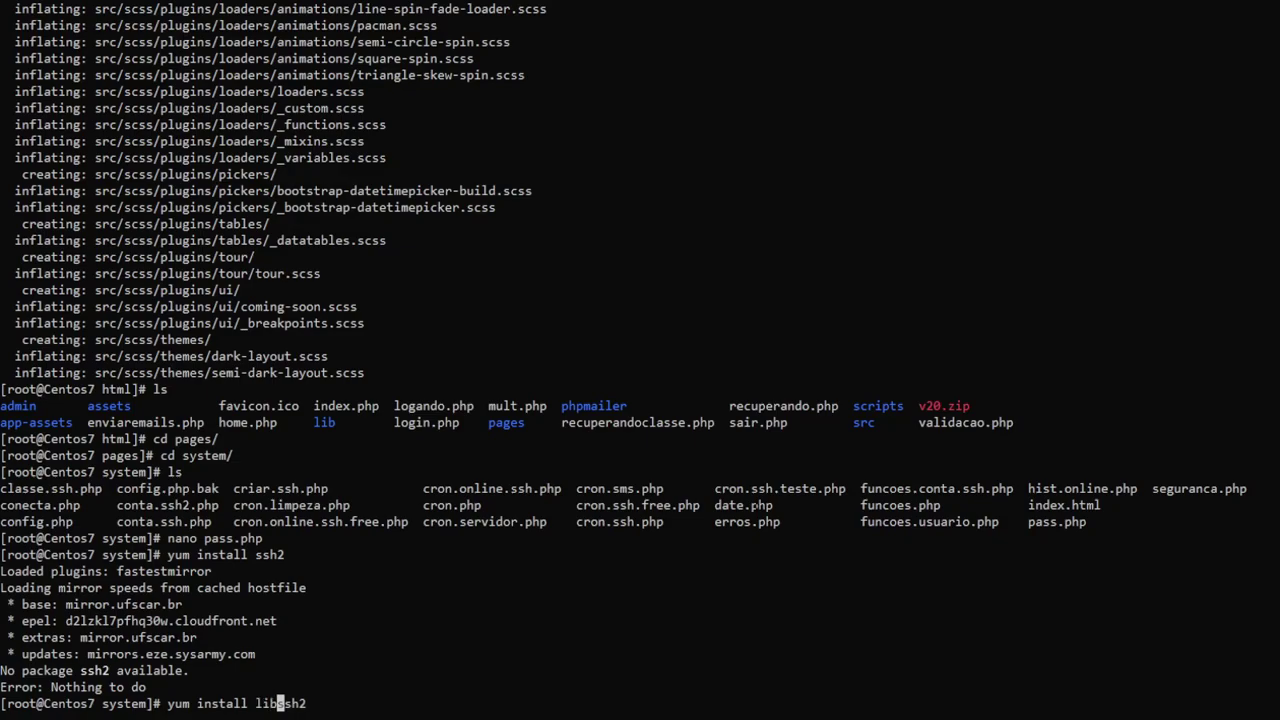
{"action": "key", "text": "Return"}
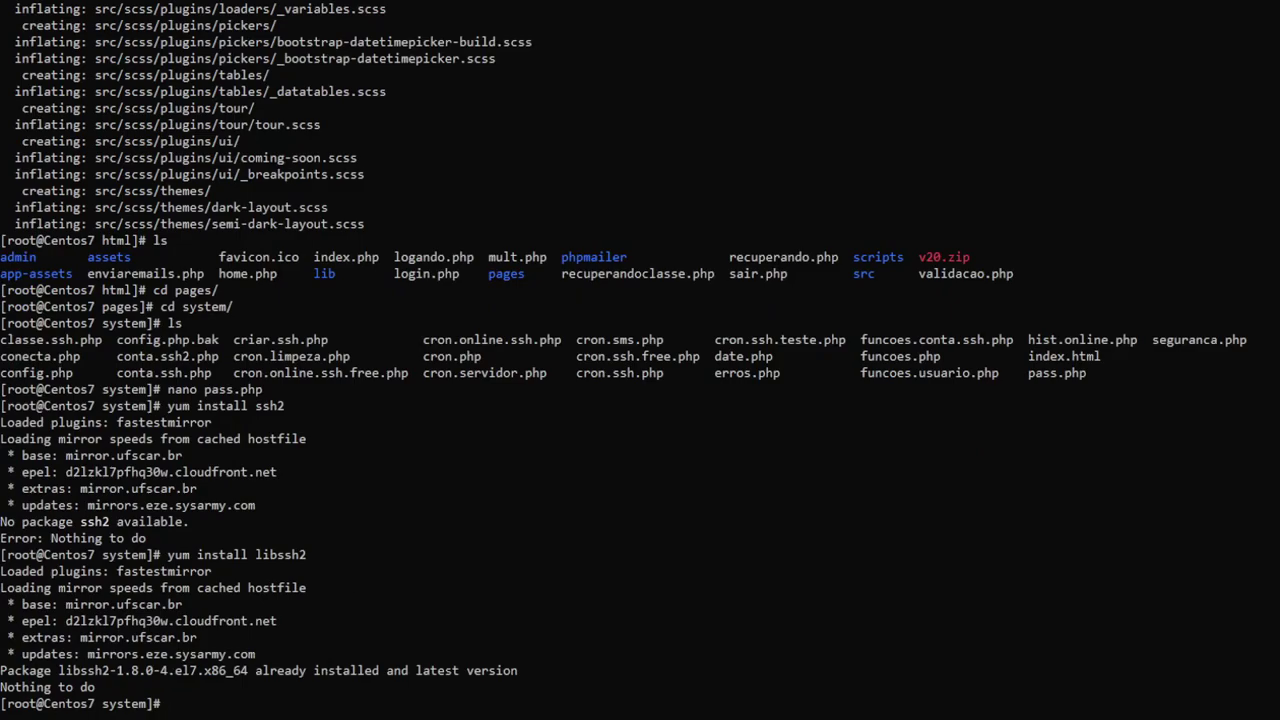
{"action": "key", "text": "alt+Tab"}
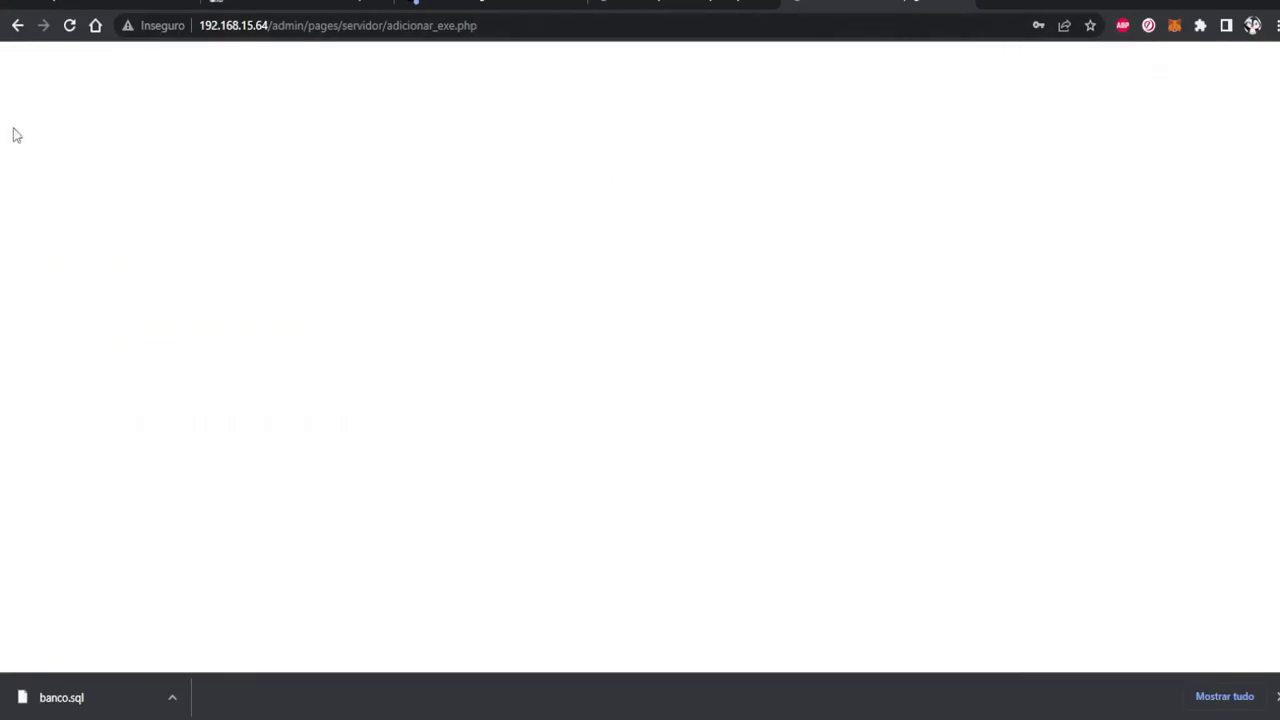
Return to the add-server form and change the IP to 192.168.15.42
{"action": "left_click", "coordinate": [70, 27]}
{"action": "left_click", "coordinate": [680, 168]}
{"action": "left_click", "coordinate": [22, 25]}
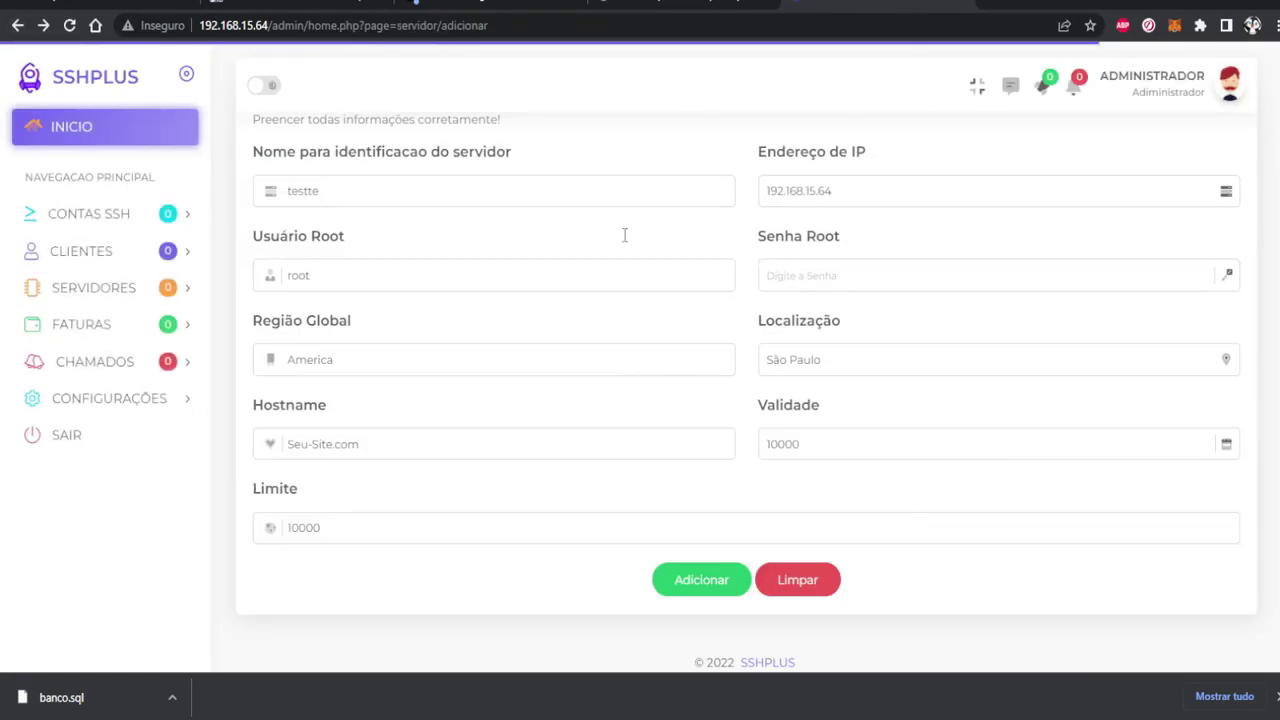
{"action": "triple_click", "coordinate": [891, 203]}
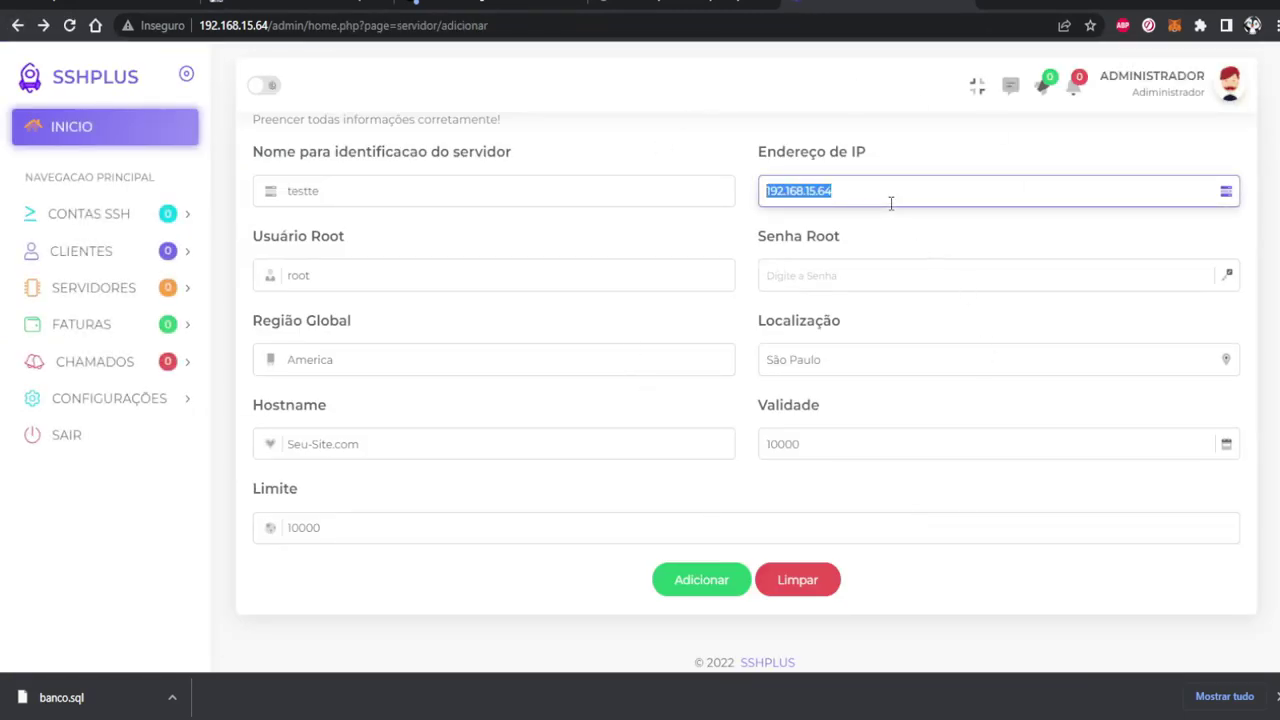
{"action": "left_click", "coordinate": [891, 203]}
{"action": "key", "text": "BackSpace"}
{"action": "key", "text": "BackSpace"}
{"action": "type", "text": "4"}
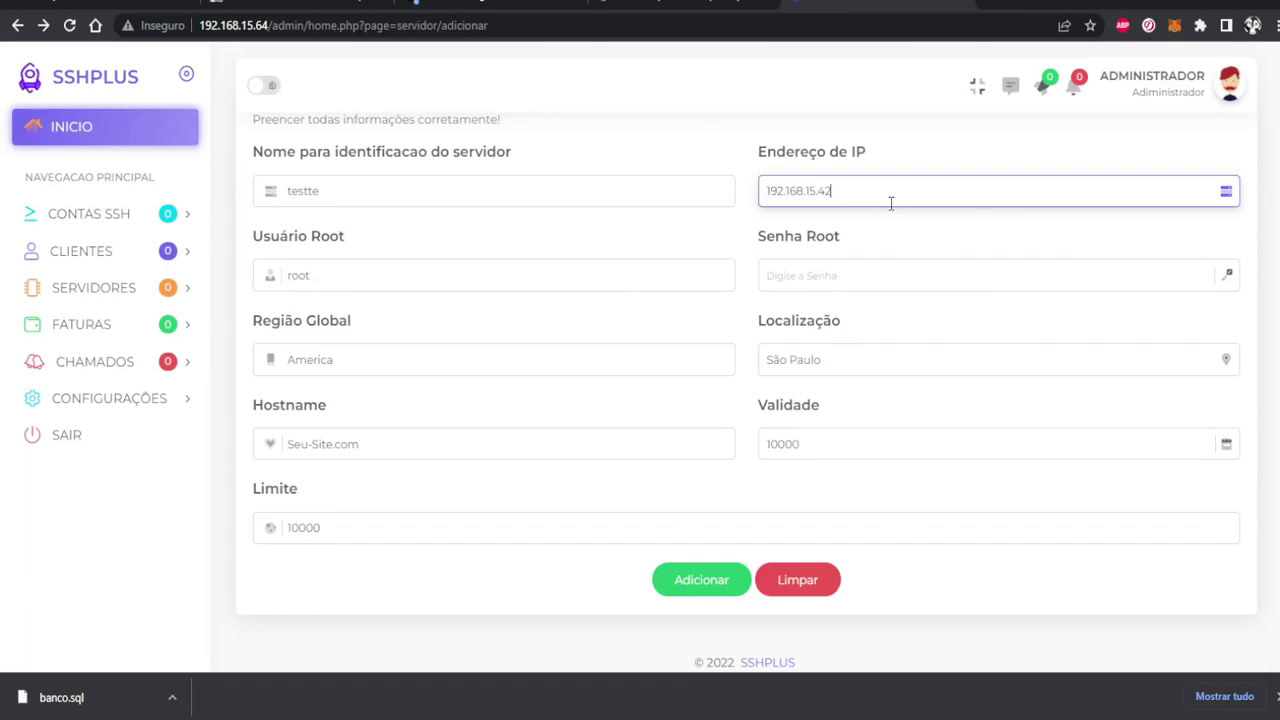
Enter the root password, set root user to pi, and resubmit the server
{"action": "left_click", "coordinate": [806, 268]}
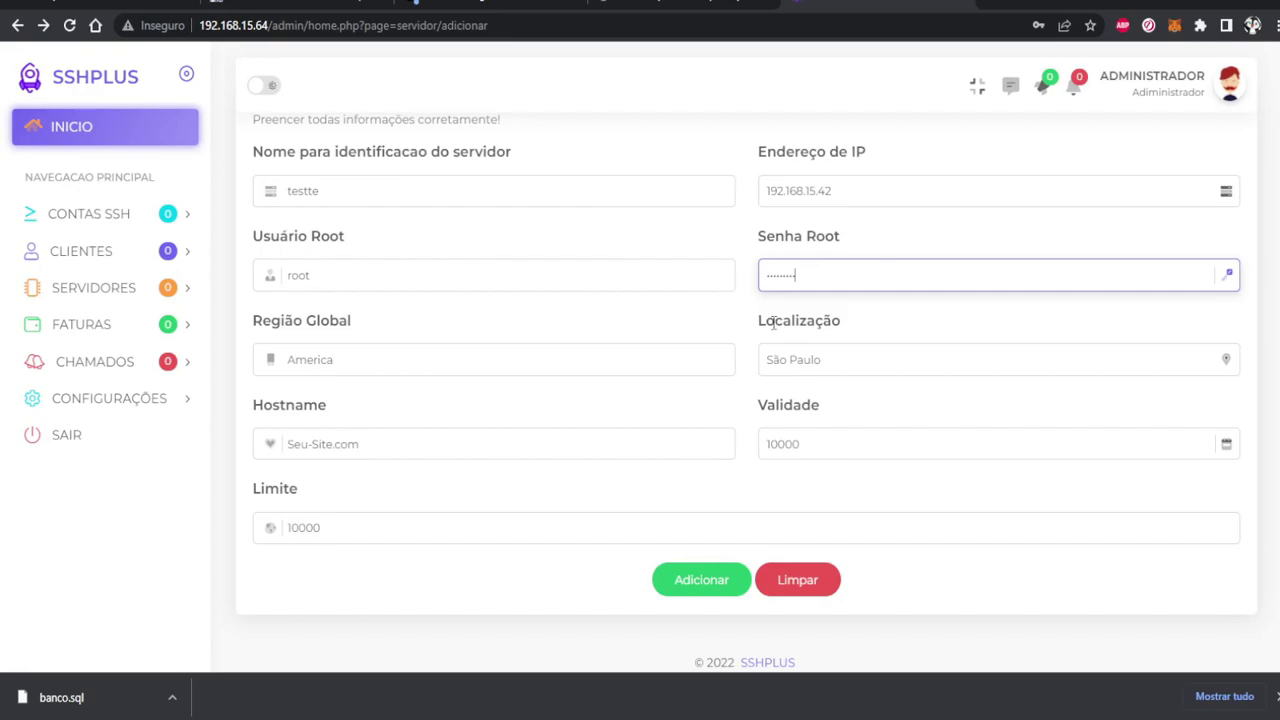
{"action": "triple_click", "coordinate": [526, 274]}
{"action": "type", "text": "pi"}
{"action": "left_click", "coordinate": [691, 582]}
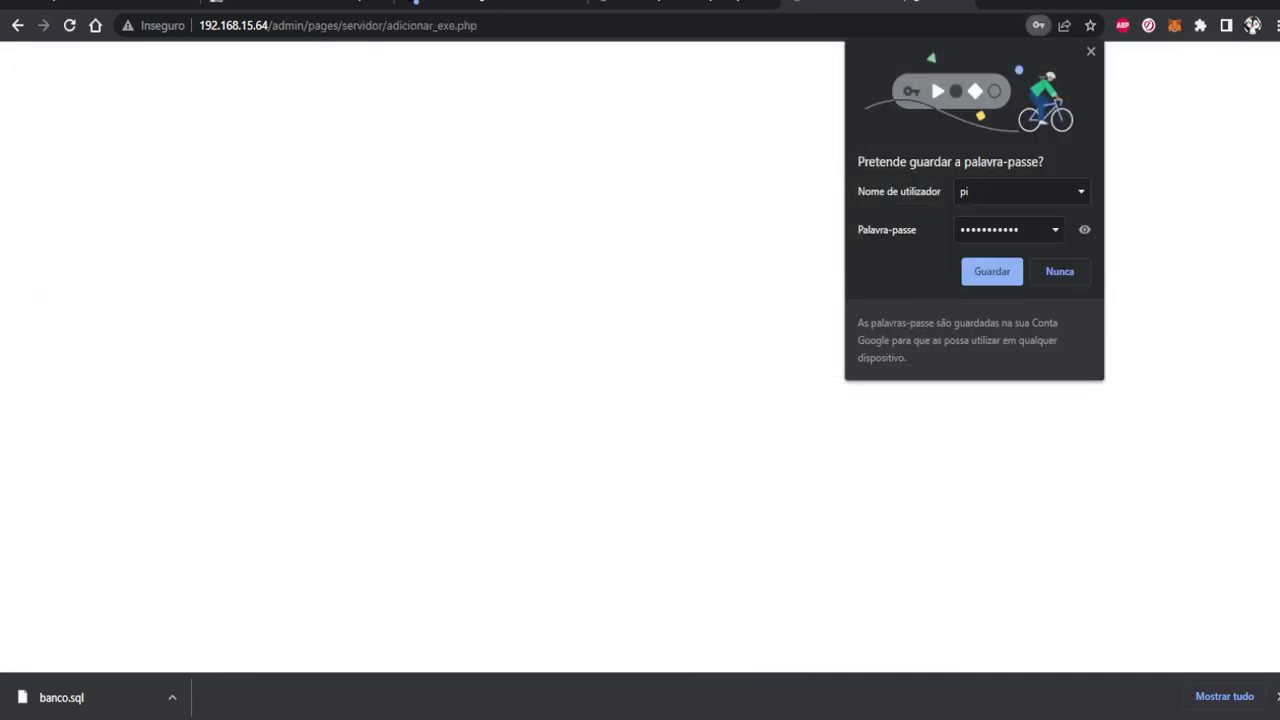
{"action": "left_click", "coordinate": [1091, 51]}
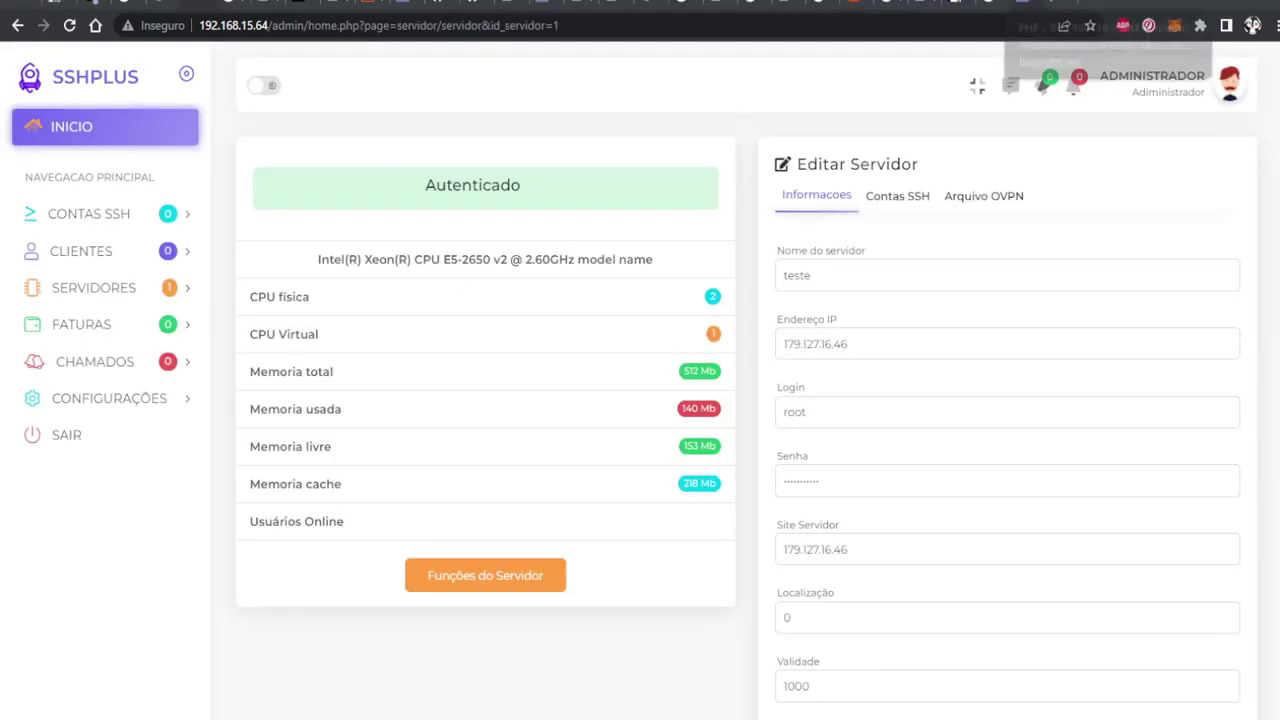
{"action": "double_click", "coordinate": [1096, 4]}
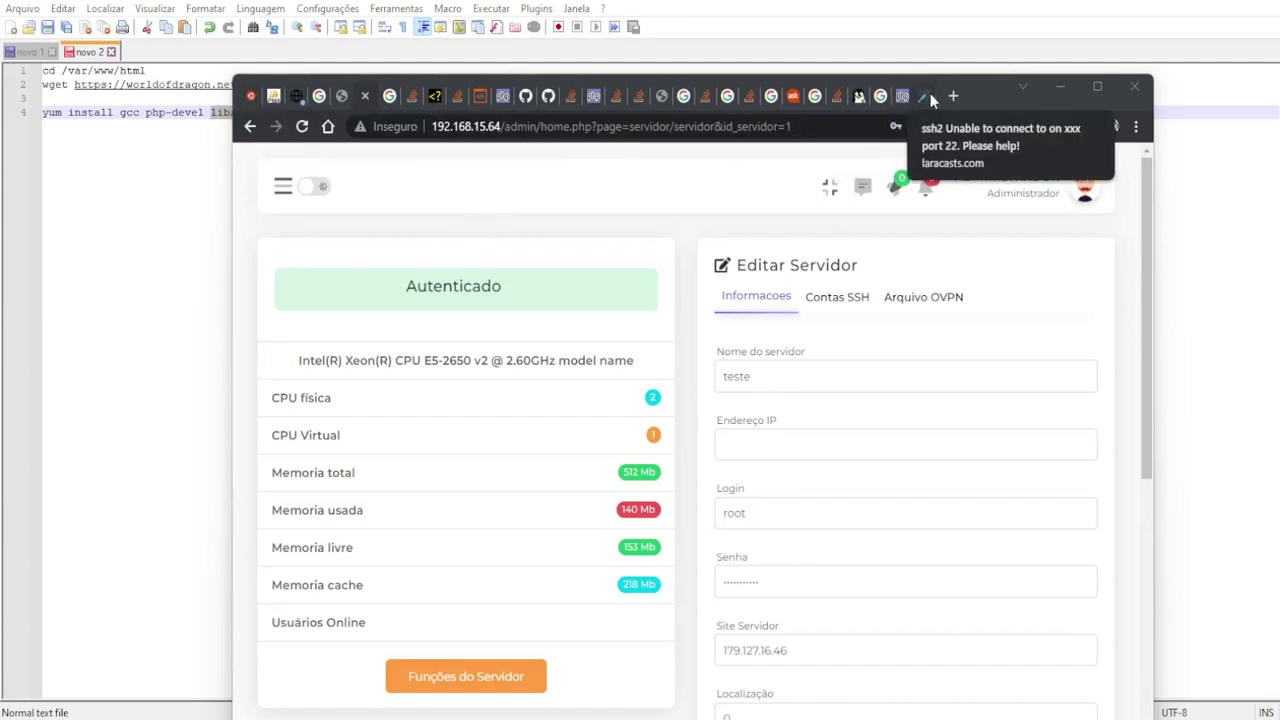
Paste the setsebool -P httpd_can_network_connect 1 command as line 6 in Notepad++
{"action": "left_click", "coordinate": [157, 143]}
{"action": "key", "text": "Return"}
{"action": "key", "text": "Return"}
{"action": "key", "text": "ctrl+v"}
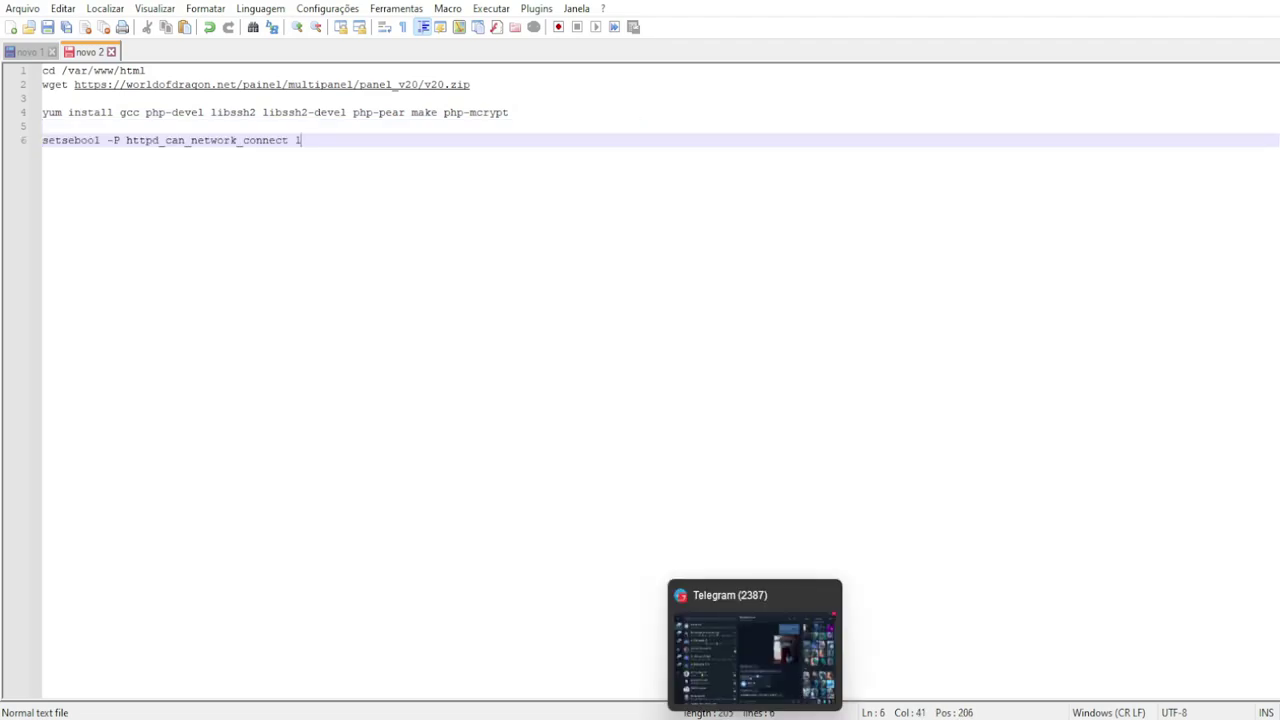
Check the 2016 fix date on the bugs.php.net report, then return to the maximized SSHPlus server page
{"action": "left_click", "coordinate": [700, 680]}
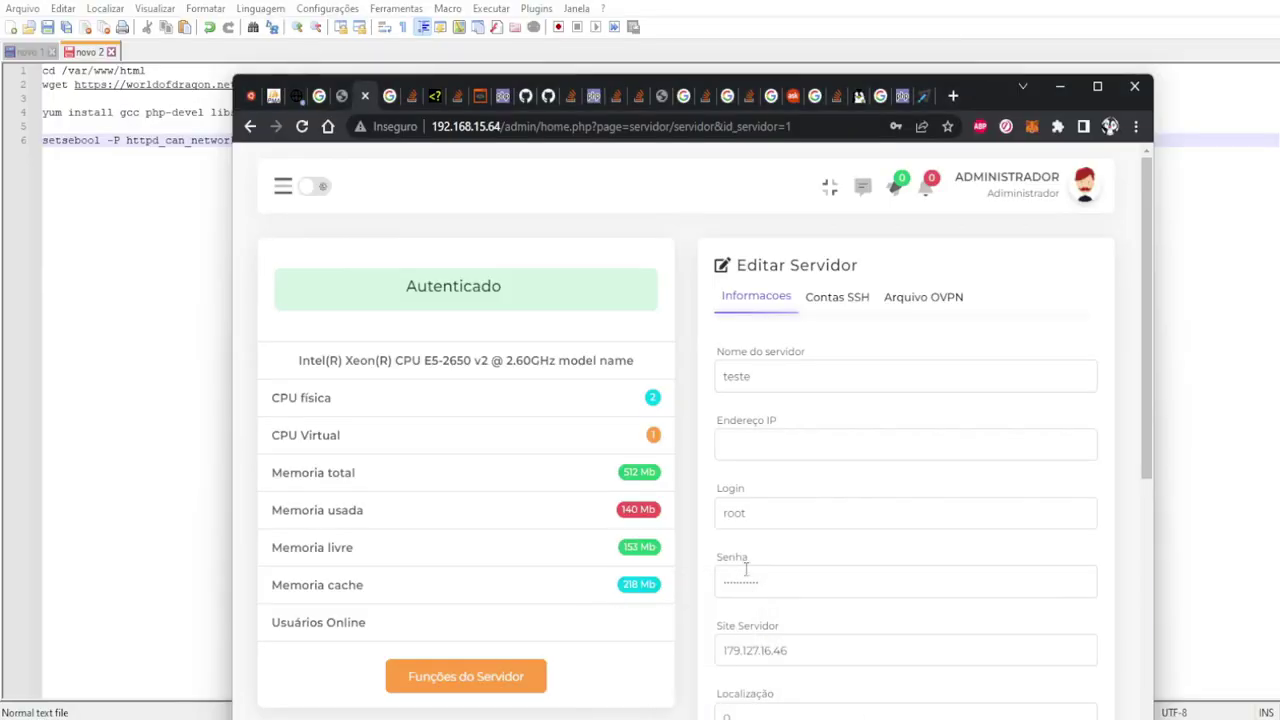
{"action": "left_click", "coordinate": [921, 97]}
{"action": "left_click", "coordinate": [900, 97]}
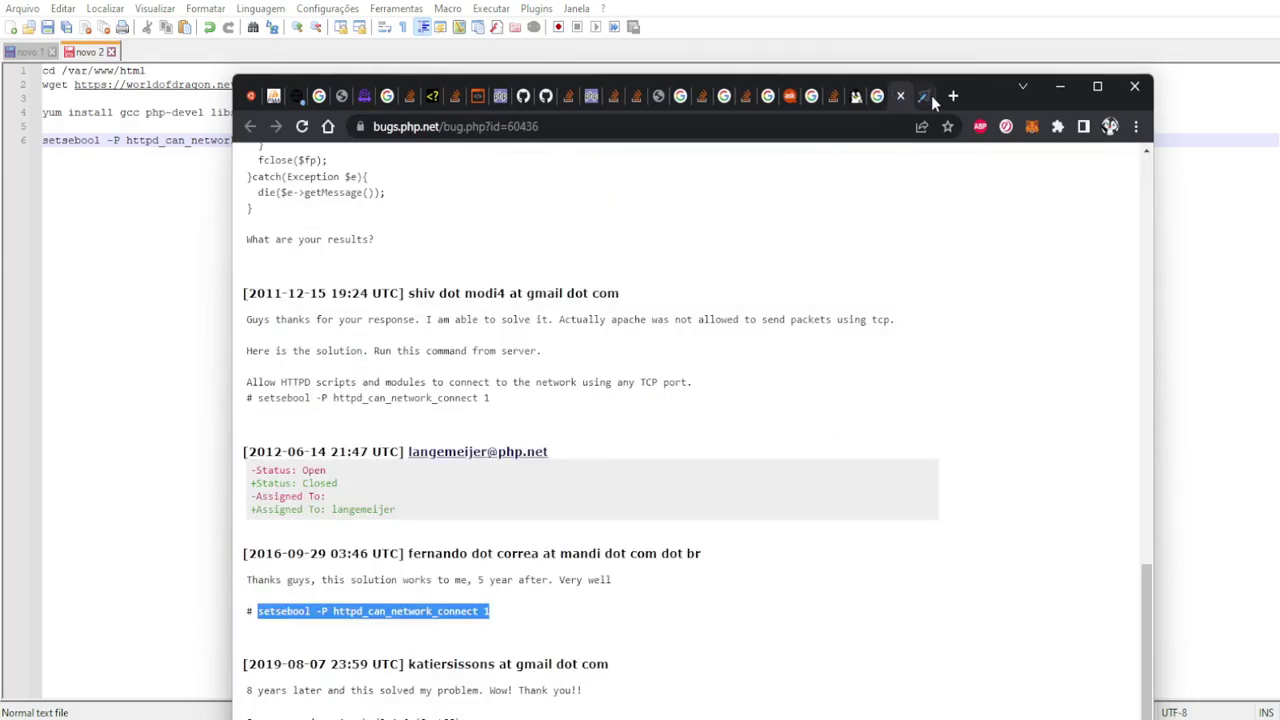
{"action": "scroll", "coordinate": [786, 310], "scroll_direction": "up", "scroll_amount": 4}
{"action": "scroll", "coordinate": [786, 312], "scroll_direction": "down", "scroll_amount": 5}
{"action": "left_click_drag", "start_coordinate": [258, 437], "coordinate": [543, 449]}
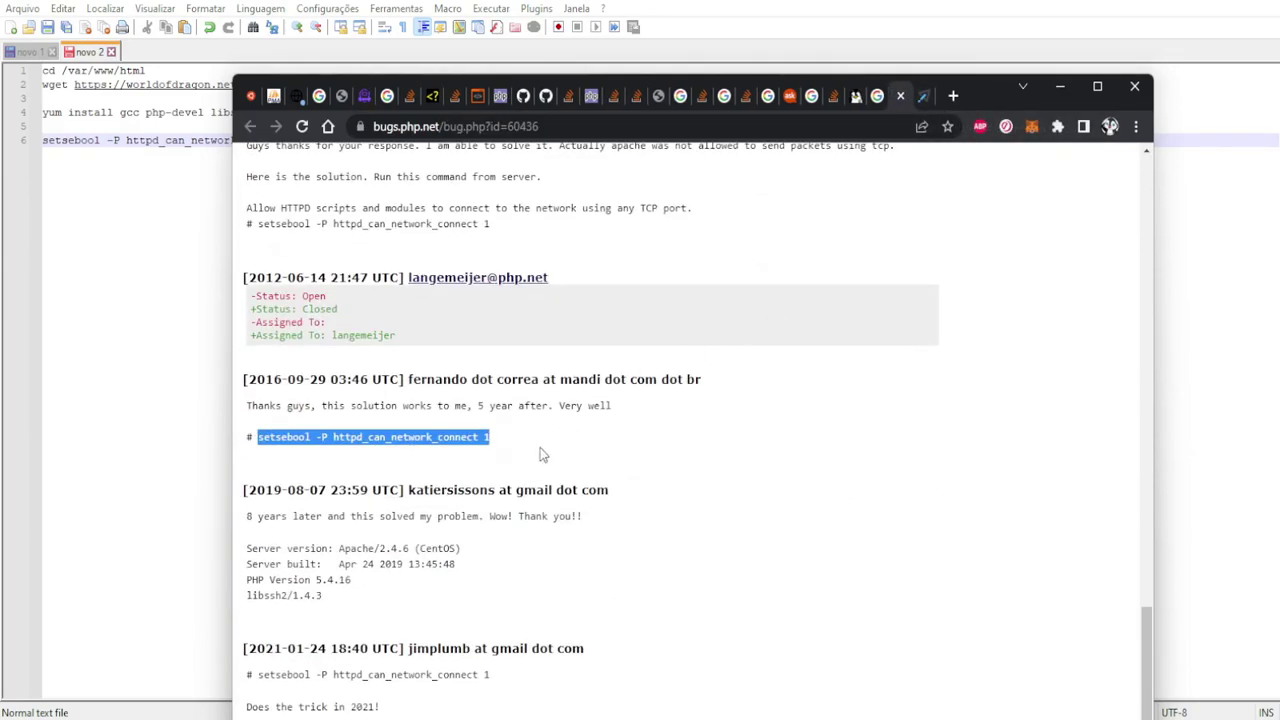
{"action": "double_click", "coordinate": [265, 379]}
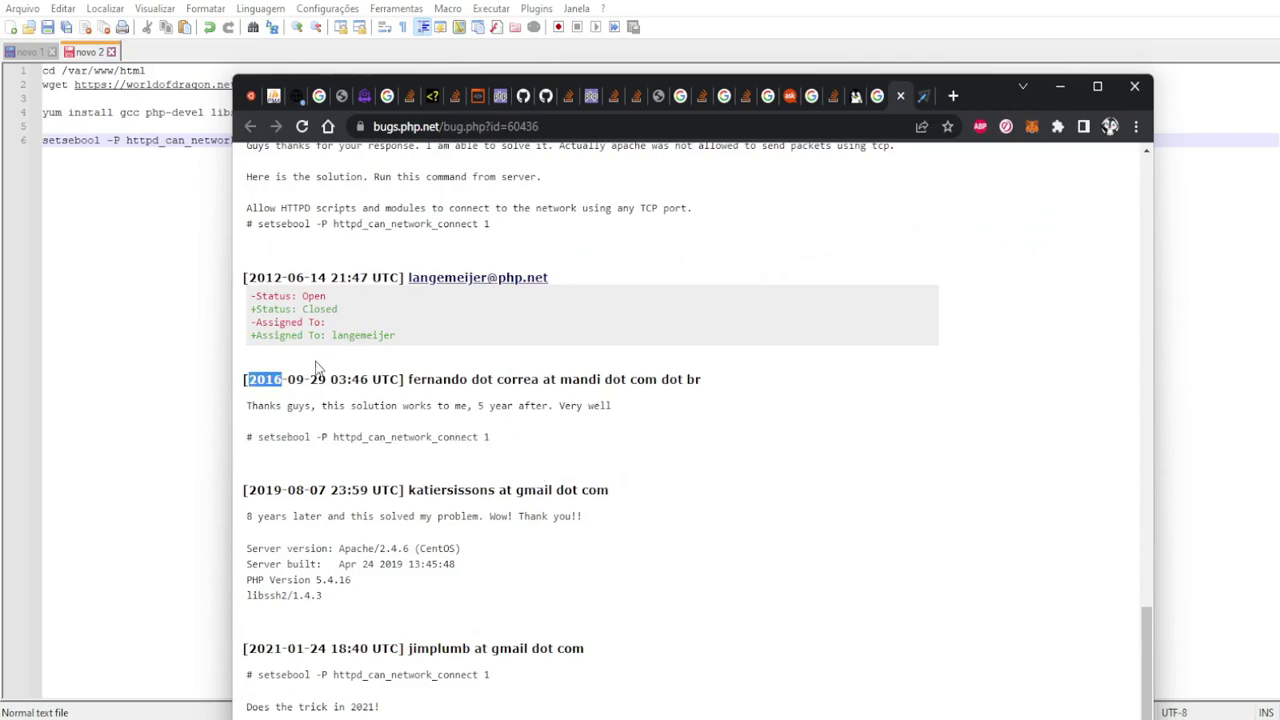
{"action": "left_click", "coordinate": [313, 437]}
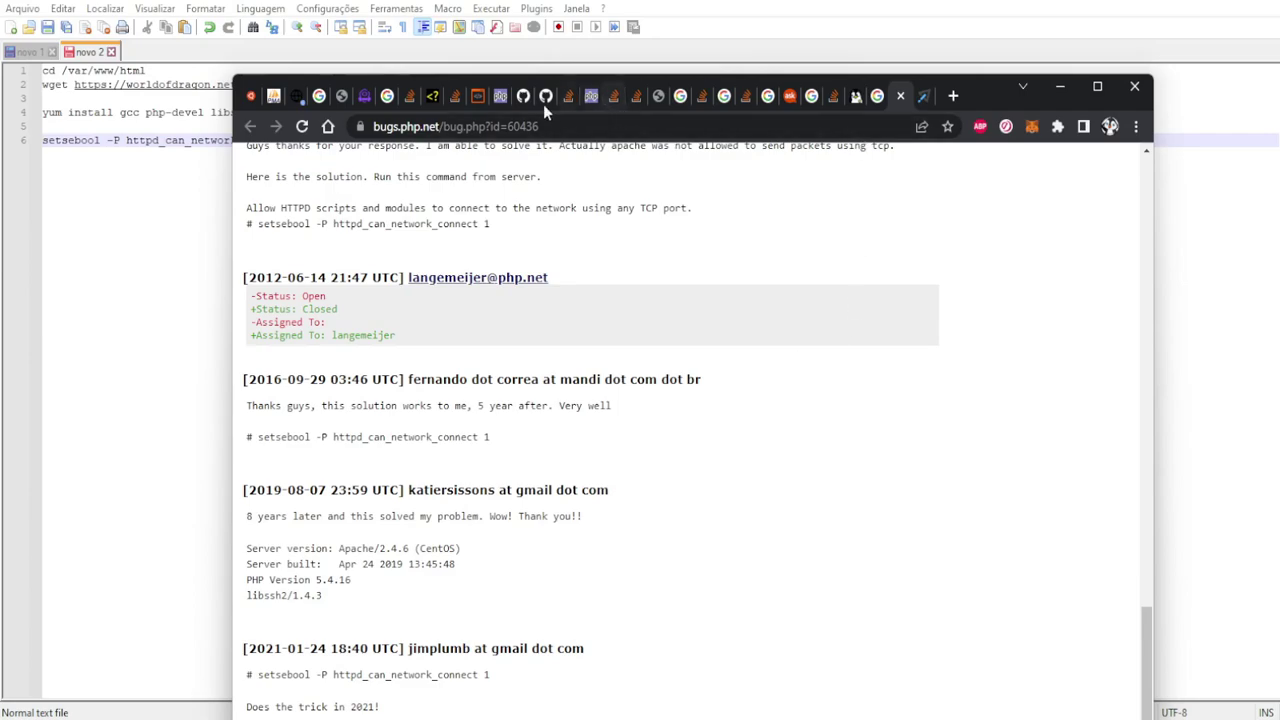
{"action": "left_click", "coordinate": [364, 97]}
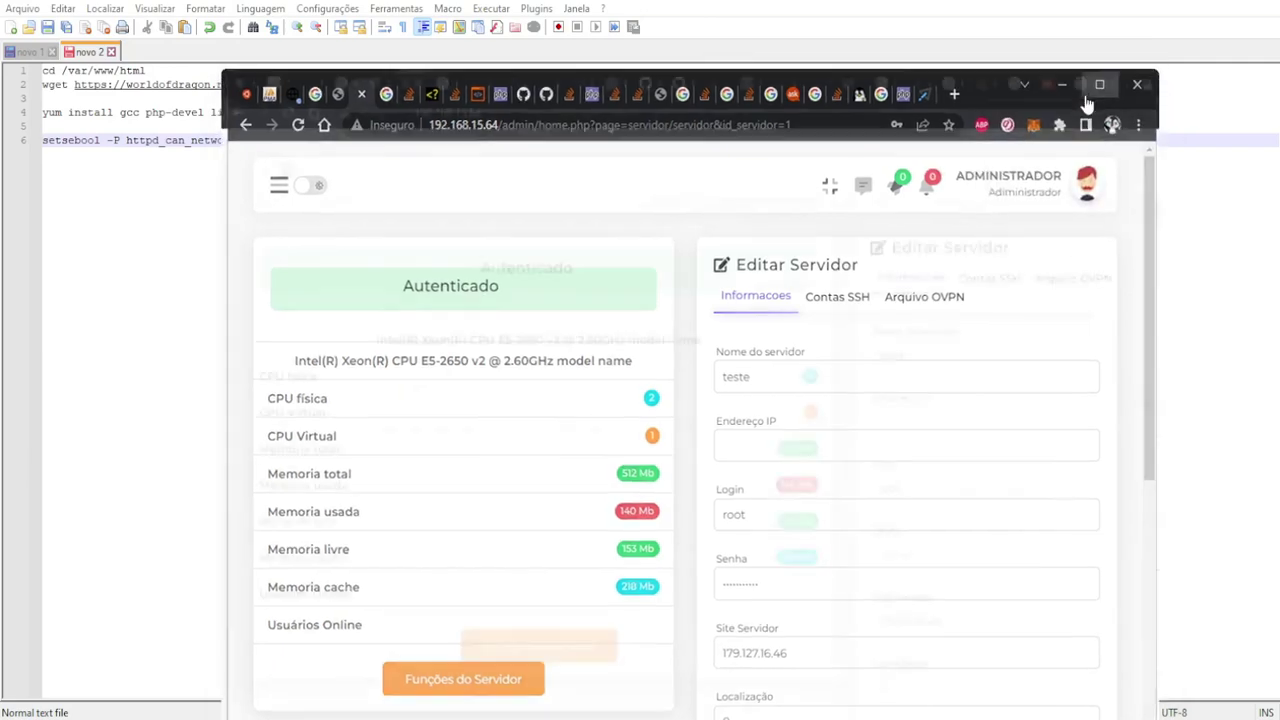
{"action": "left_click", "coordinate": [1084, 95]}
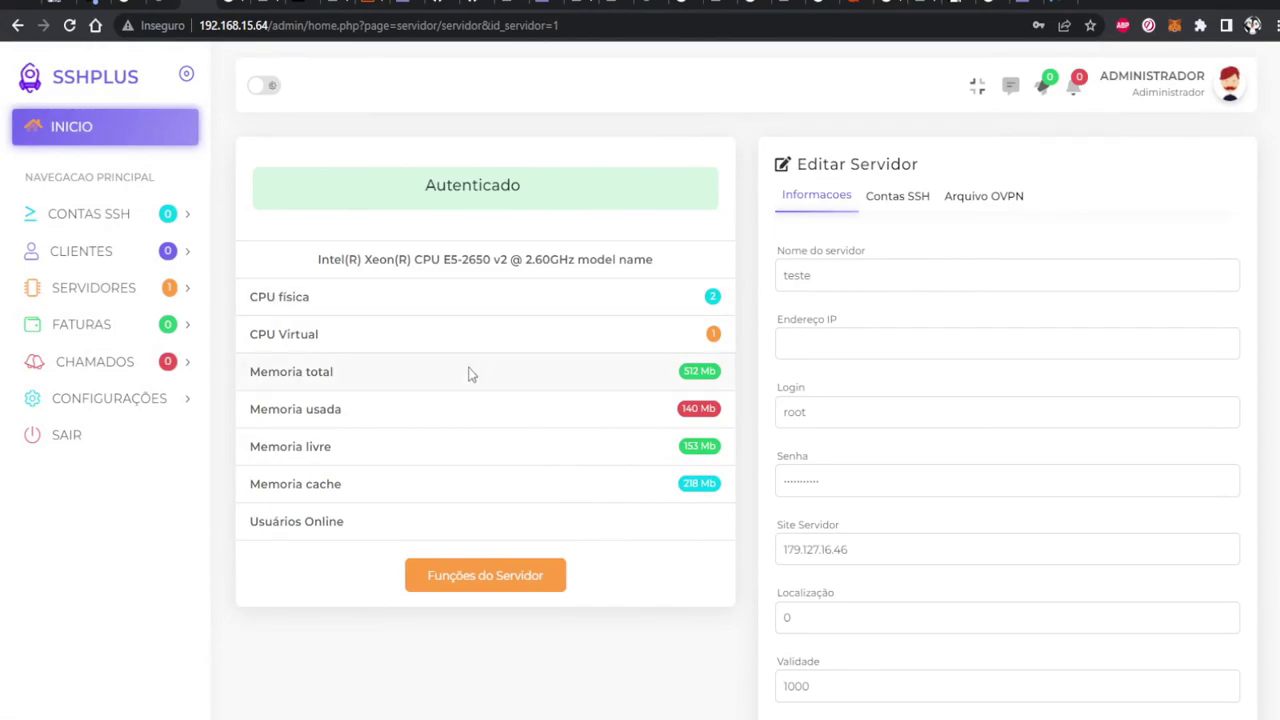
Submit a new server named teste at 192.168.15.42 with root user pi and its root password
{"action": "left_click", "coordinate": [103, 288]}
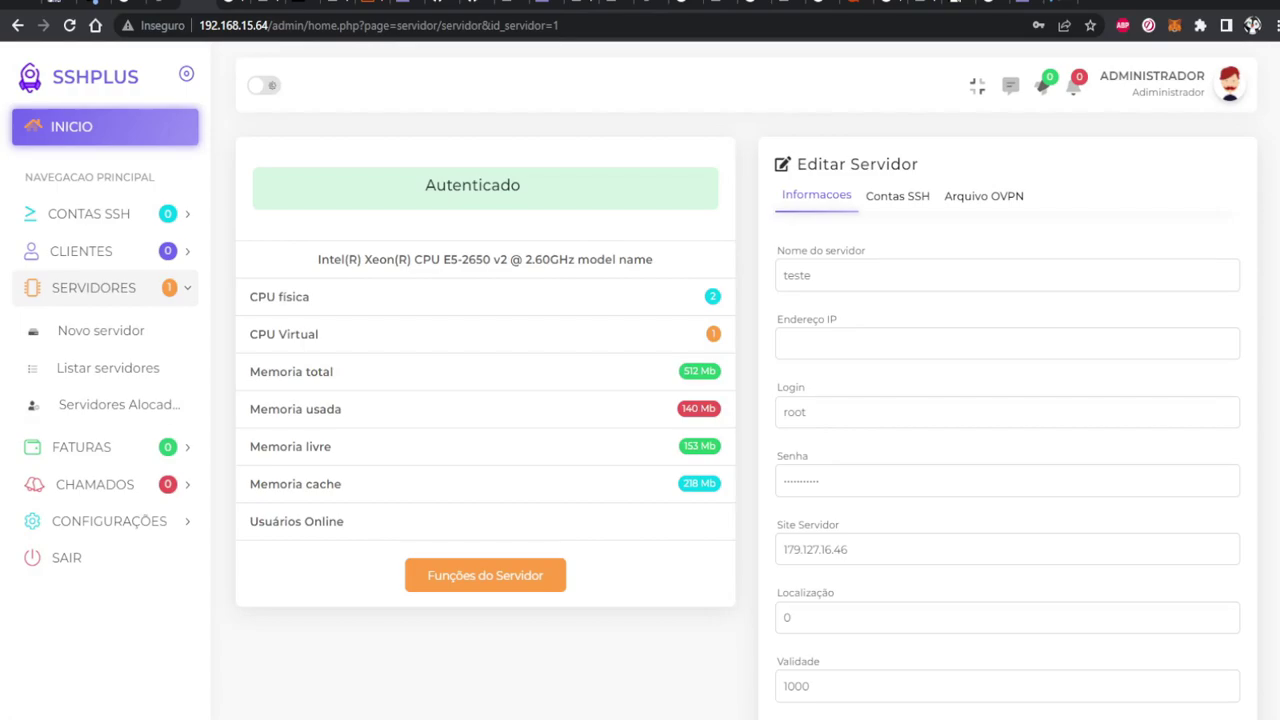
{"action": "left_click", "coordinate": [100, 330]}
{"action": "left_click", "coordinate": [500, 272]}
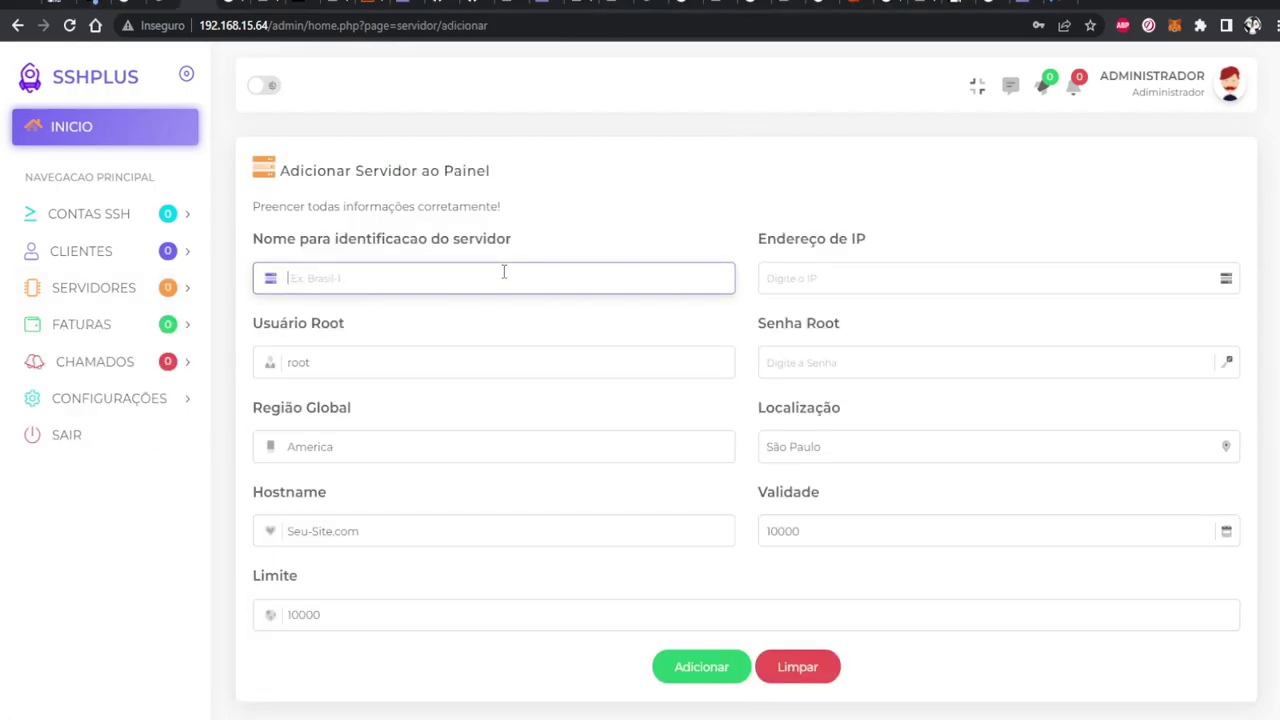
{"action": "type", "text": "teste"}
{"action": "key", "text": "Tab"}
{"action": "type", "text": "192.168.15.42"}
{"action": "key", "text": "Tab"}
{"action": "key", "text": "Tab"}
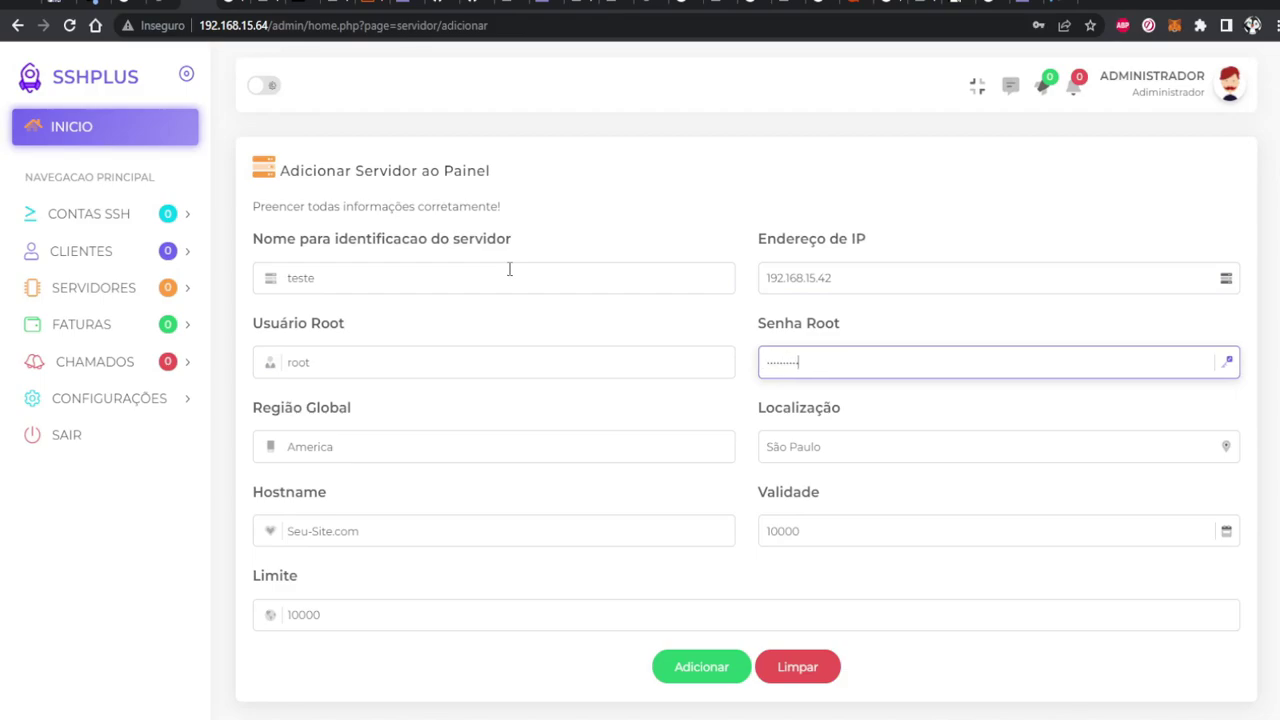
{"action": "double_click", "coordinate": [468, 355]}
{"action": "type", "text": "pi"}
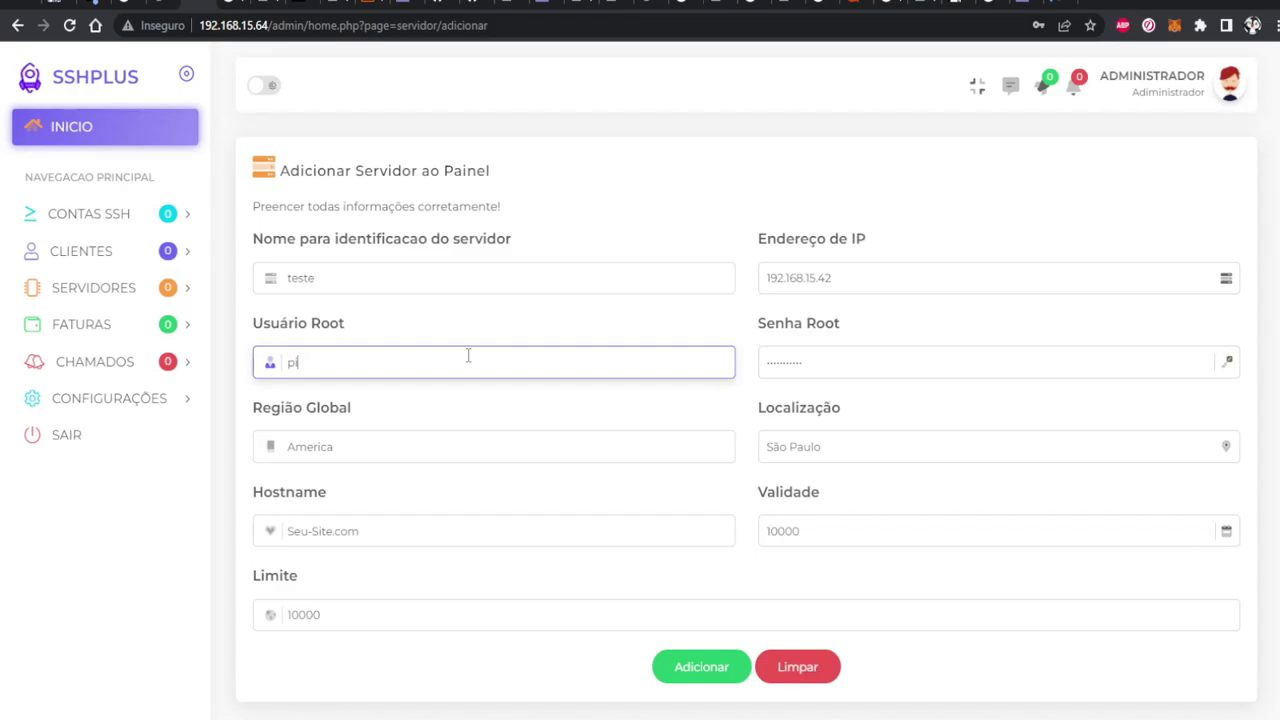
{"action": "left_click", "coordinate": [704, 677]}
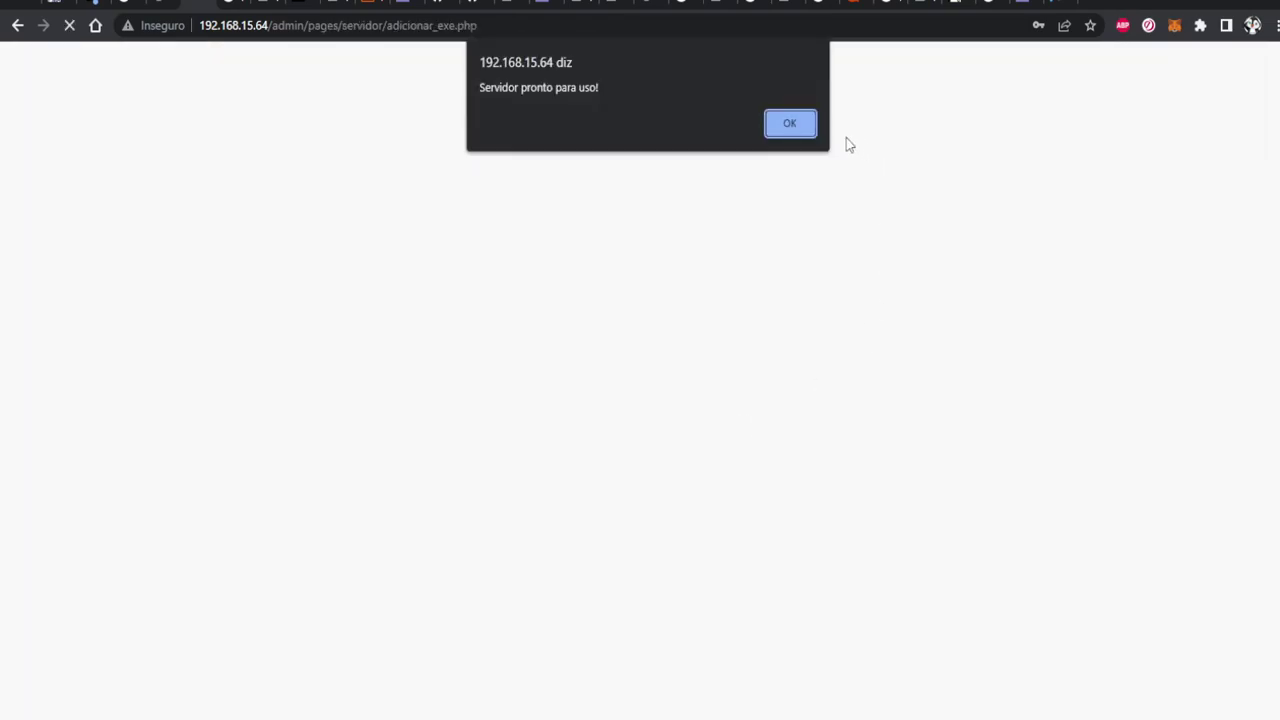
Acknowledge the 'Servidor pronto para uso!' alert for server teste
{"action": "left_click", "coordinate": [808, 122]}
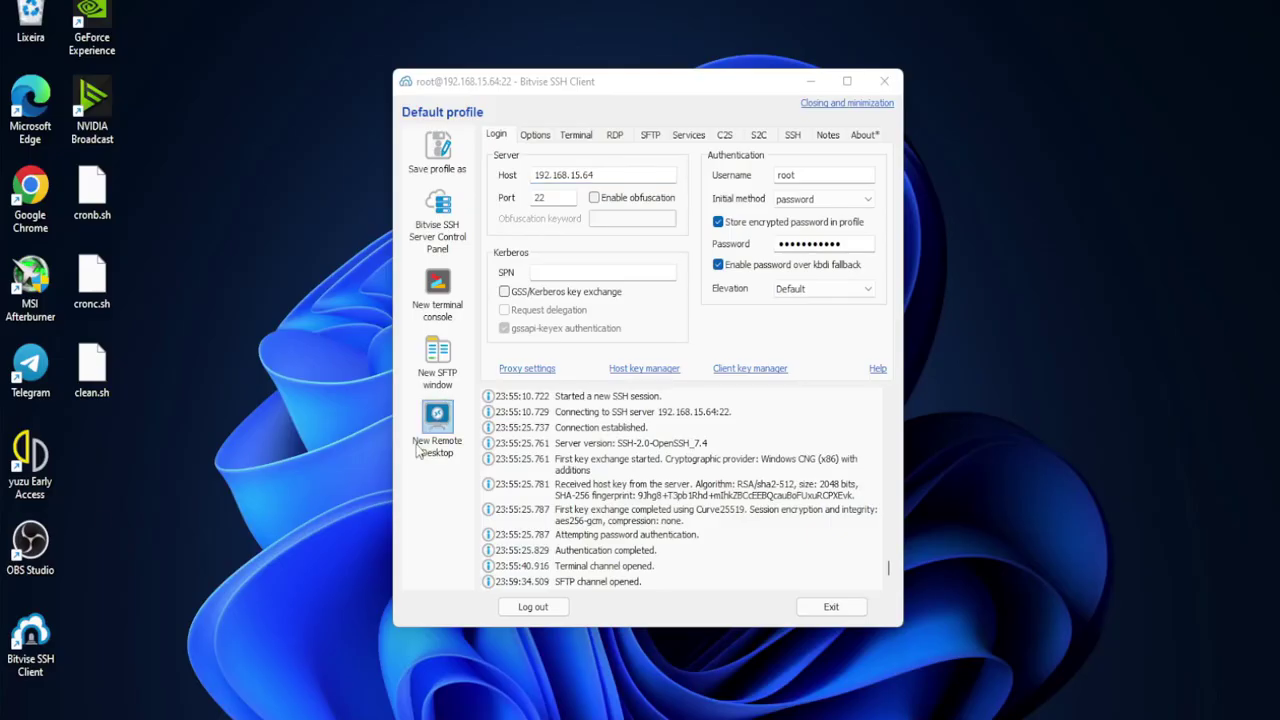
Drag cronb.sh, cronc.sh and clean.sh into /root through a new SFTP window
{"action": "left_click_drag", "start_coordinate": [174, 462], "coordinate": [62, 162]}
{"action": "left_click", "coordinate": [280, 242]}
{"action": "left_click", "coordinate": [438, 360]}
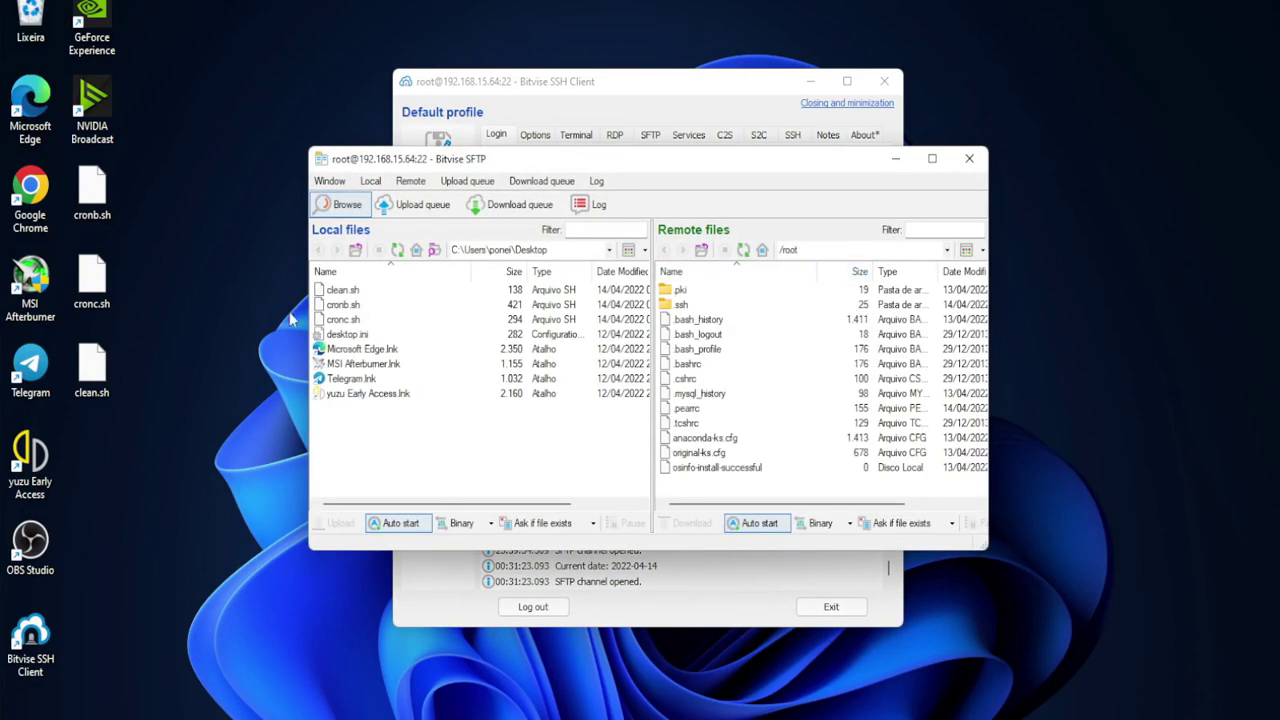
{"action": "left_click_drag", "start_coordinate": [159, 393], "coordinate": [700, 480]}
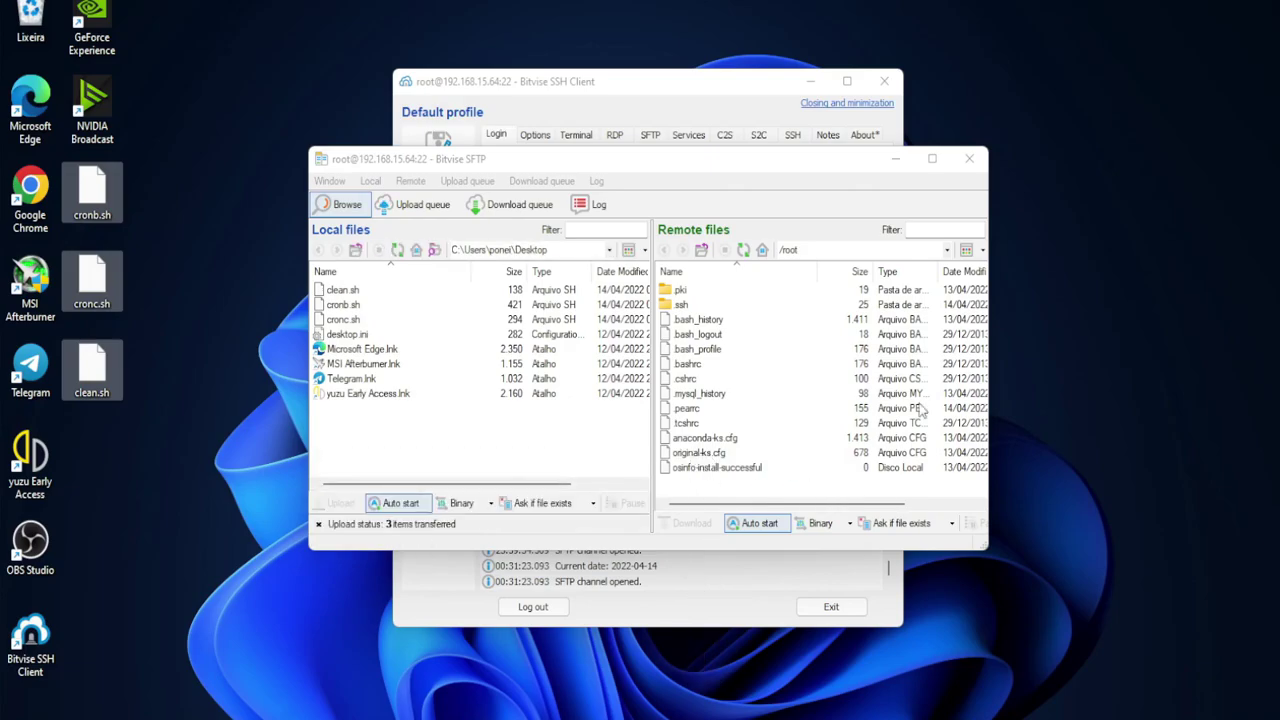
{"action": "left_click", "coordinate": [931, 158]}
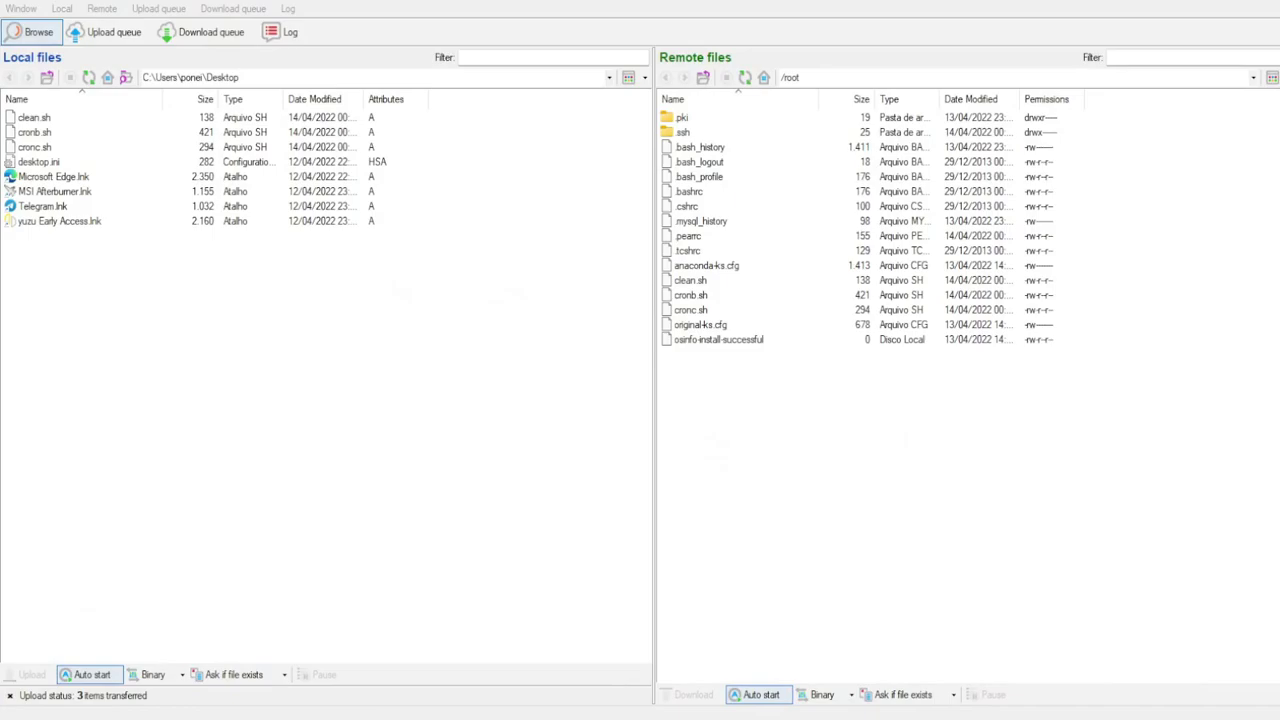
{"action": "key", "text": "alt+Tab"}
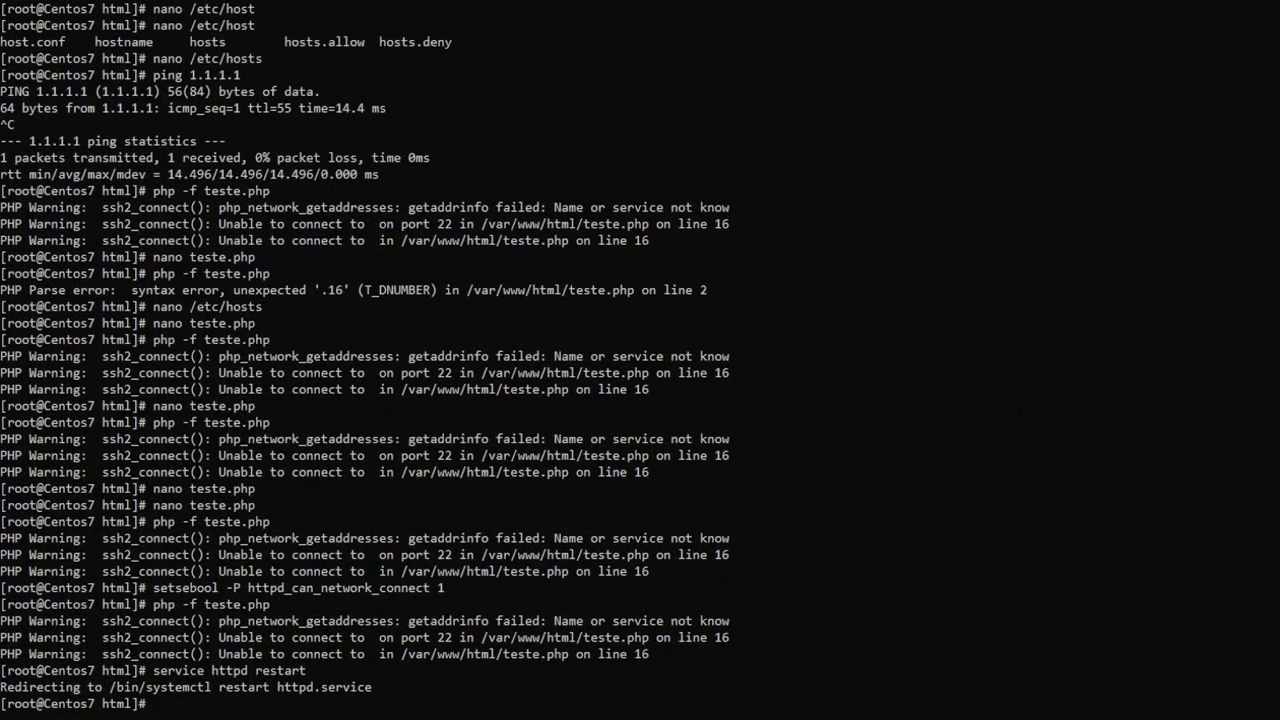
In the home directory, make every file executable with chmod +x *
{"action": "type", "text": "cd"}
{"action": "key", "text": "Return"}
{"action": "type", "text": "ls"}
{"action": "key", "text": "Return"}
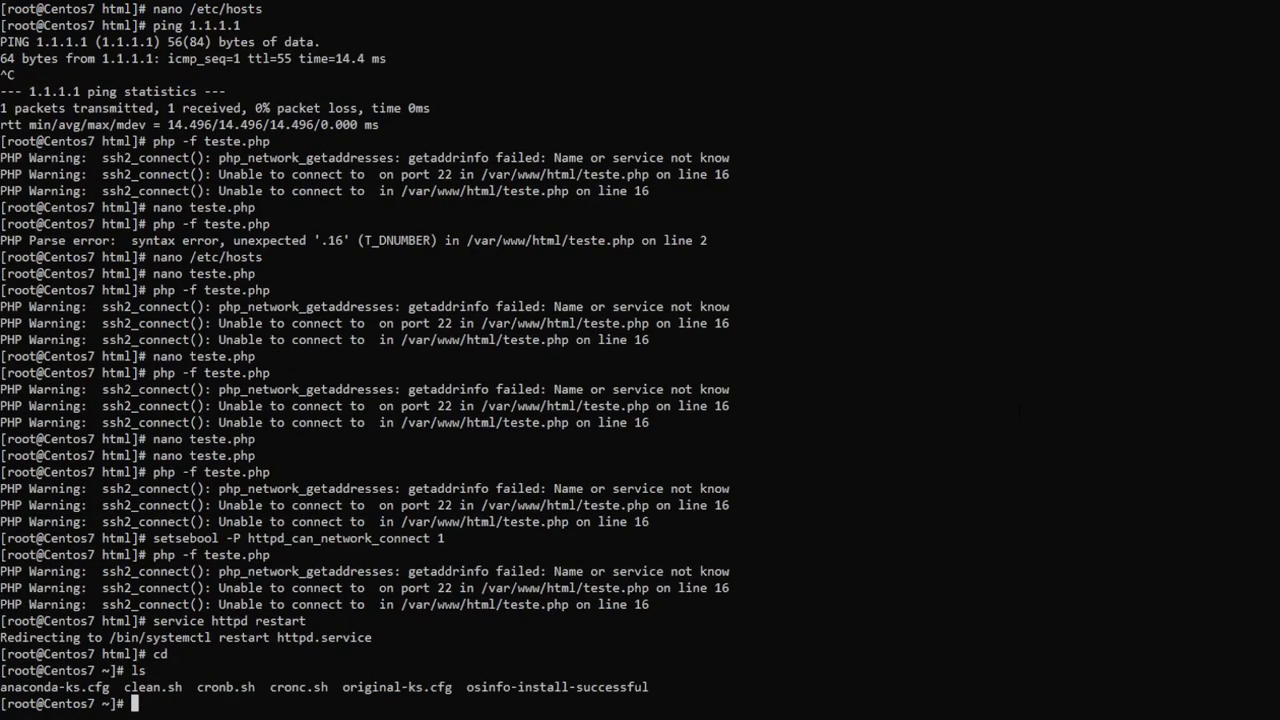
{"action": "type", "text": "clear"}
{"action": "key", "text": "Return"}
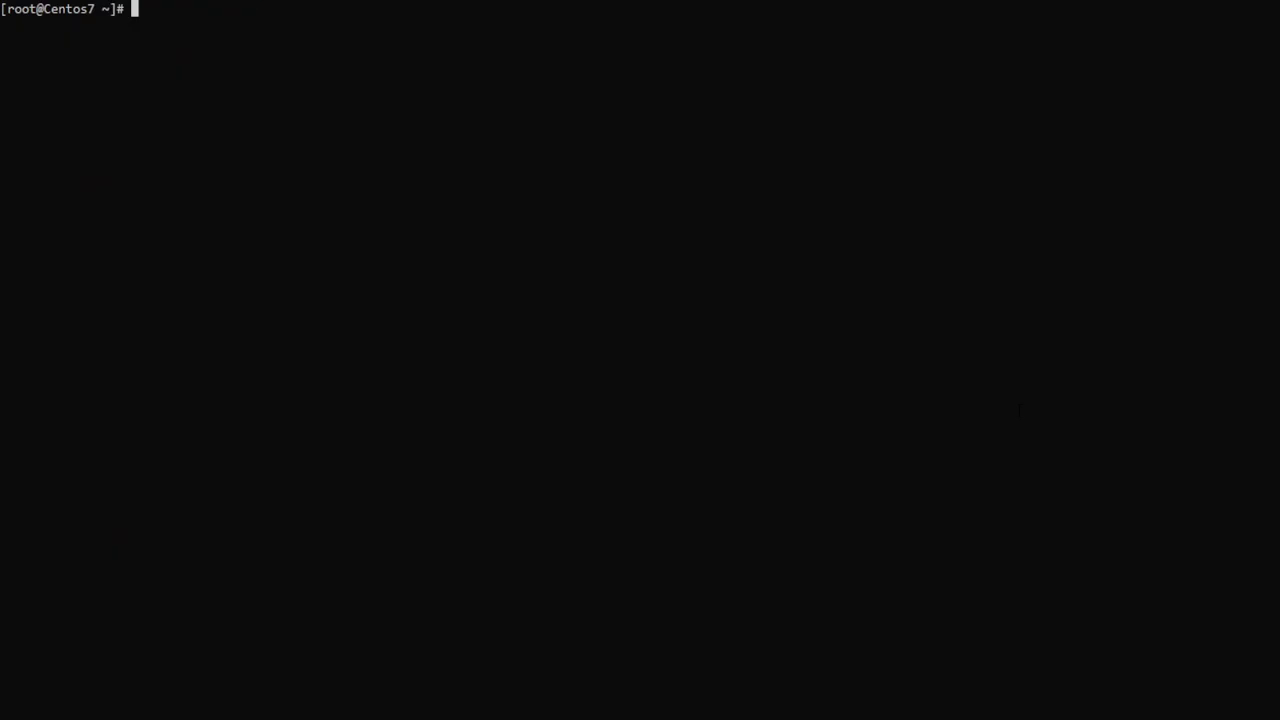
{"action": "type", "text": "chmod +x"}
{"action": "key", "text": "Return"}
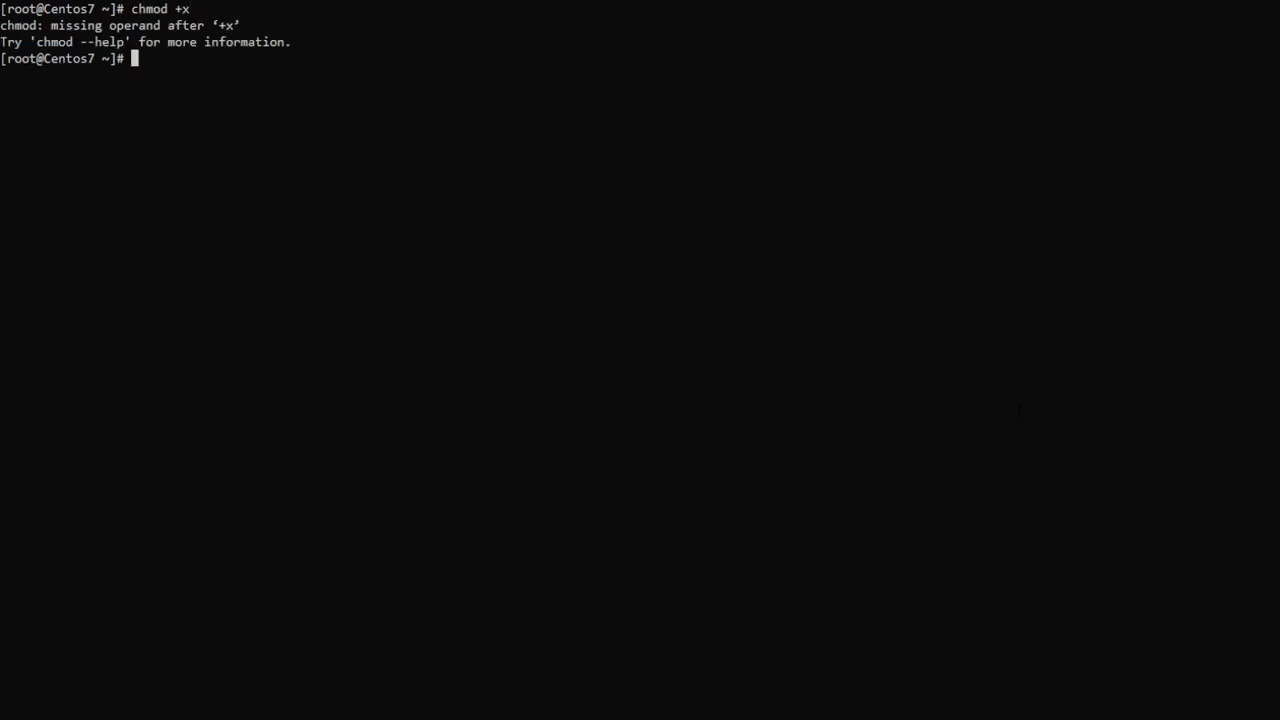
{"action": "key", "text": "Up"}
{"action": "type", "text": "*"}
{"action": "key", "text": "Return"}
Install the screen package with yum install screen -y
{"action": "type", "text": "vi"}
{"action": "key", "text": "BackSpace"}
{"action": "key", "text": "BackSpace"}
{"action": "type", "text": "yum ins"}
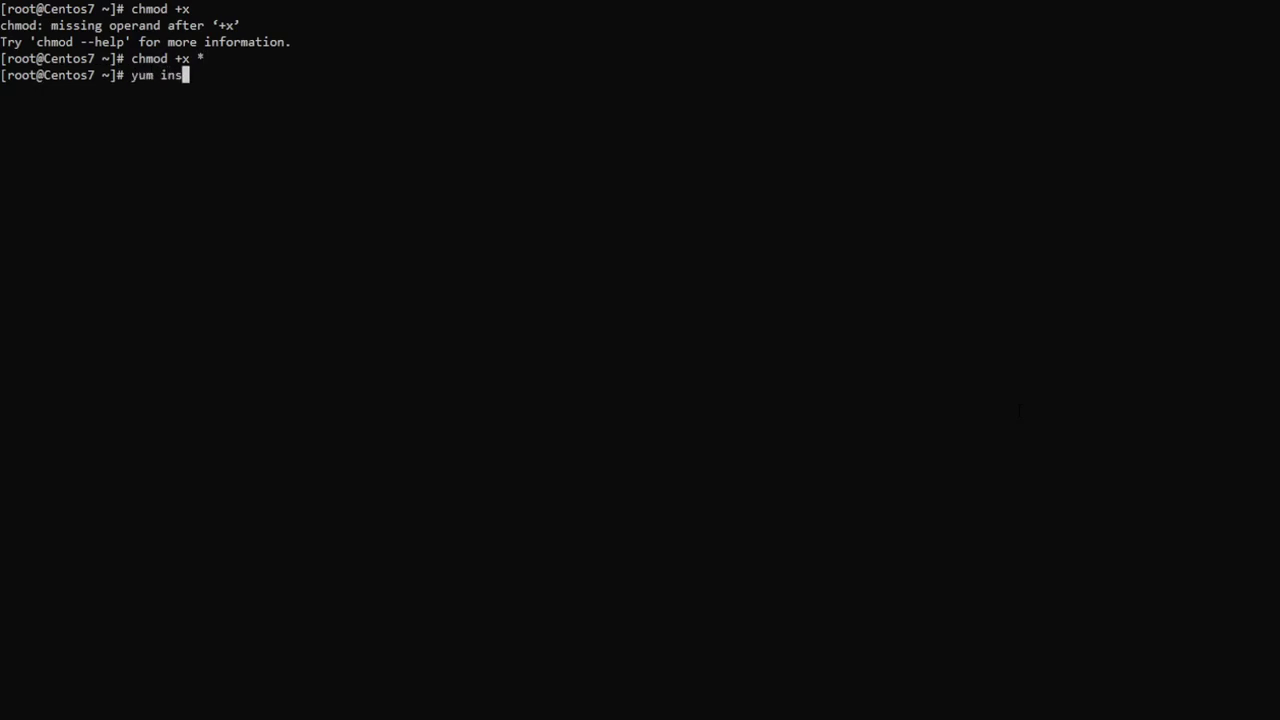
{"action": "type", "text": "tall screen"}
{"action": "key", "text": "BackSpace"}
{"action": "key", "text": "BackSpace"}
{"action": "key", "text": "BackSpace"}
{"action": "key", "text": "BackSpace"}
{"action": "type", "text": "en -y"}
{"action": "key", "text": "Return"}
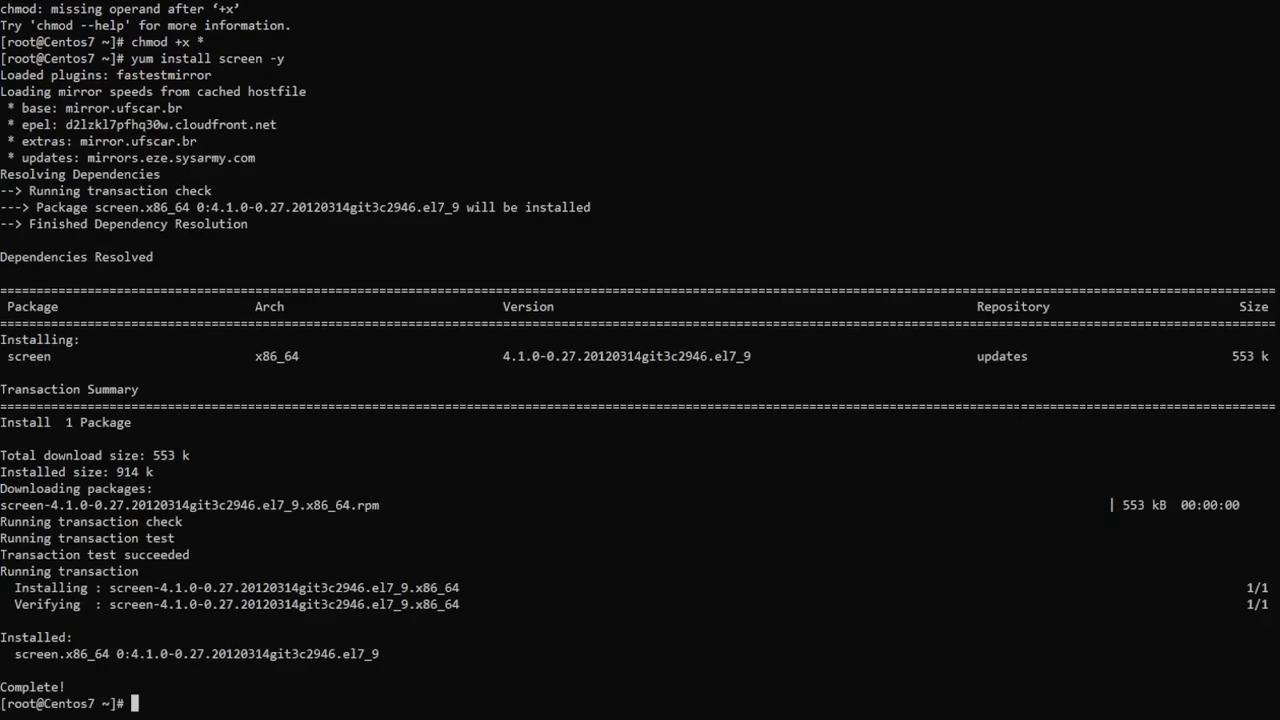
Start a screen session named cron and run cronc.sh in it
{"action": "type", "text": "screen -S cron"}
{"action": "key", "text": "Return"}
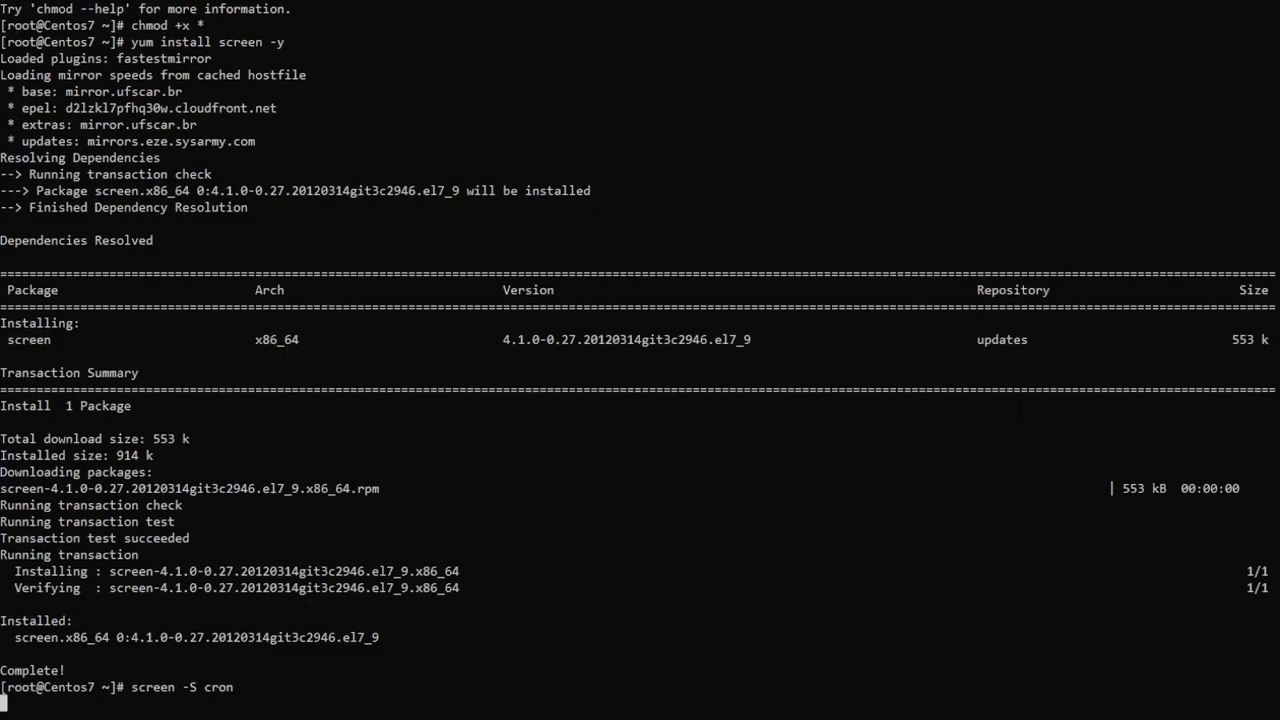
{"action": "type", "text": "./conc"}
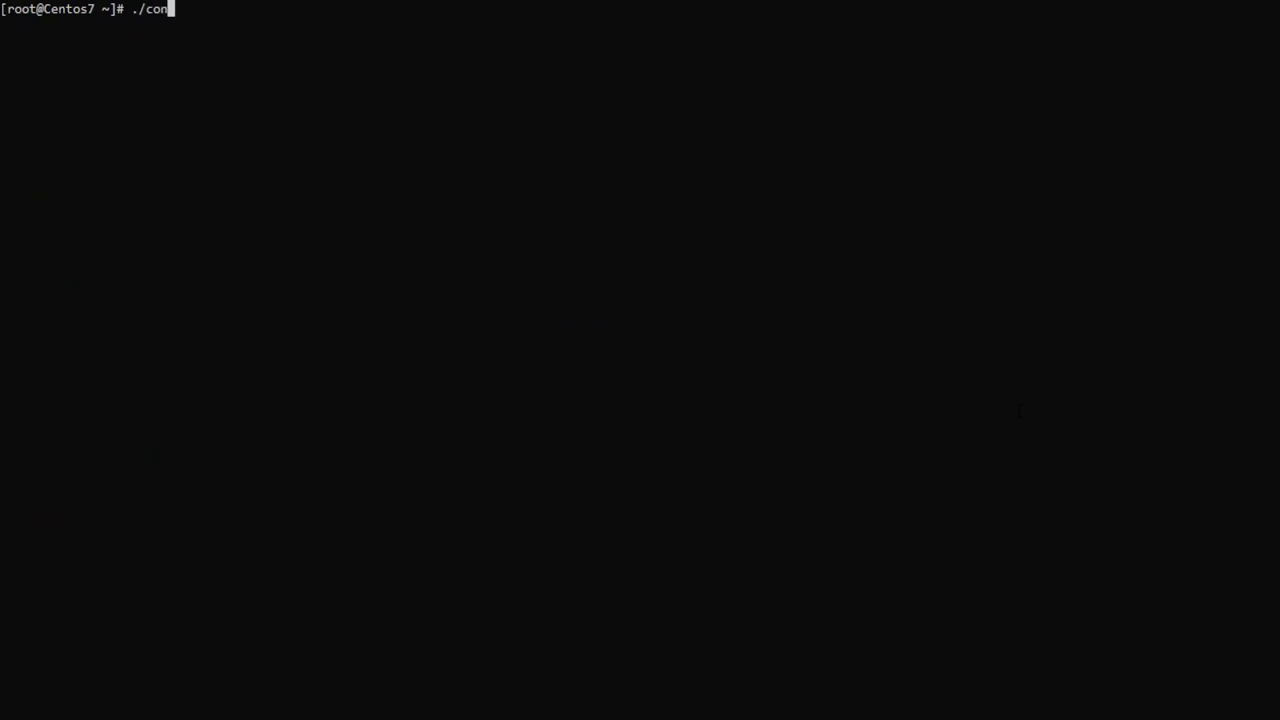
{"action": "key", "text": "BackSpace"}
{"action": "key", "text": "BackSpace"}
{"action": "key", "text": "BackSpace"}
{"action": "type", "text": "ronc"}
{"action": "key", "text": "Tab"}
{"action": "key", "text": "Return"}
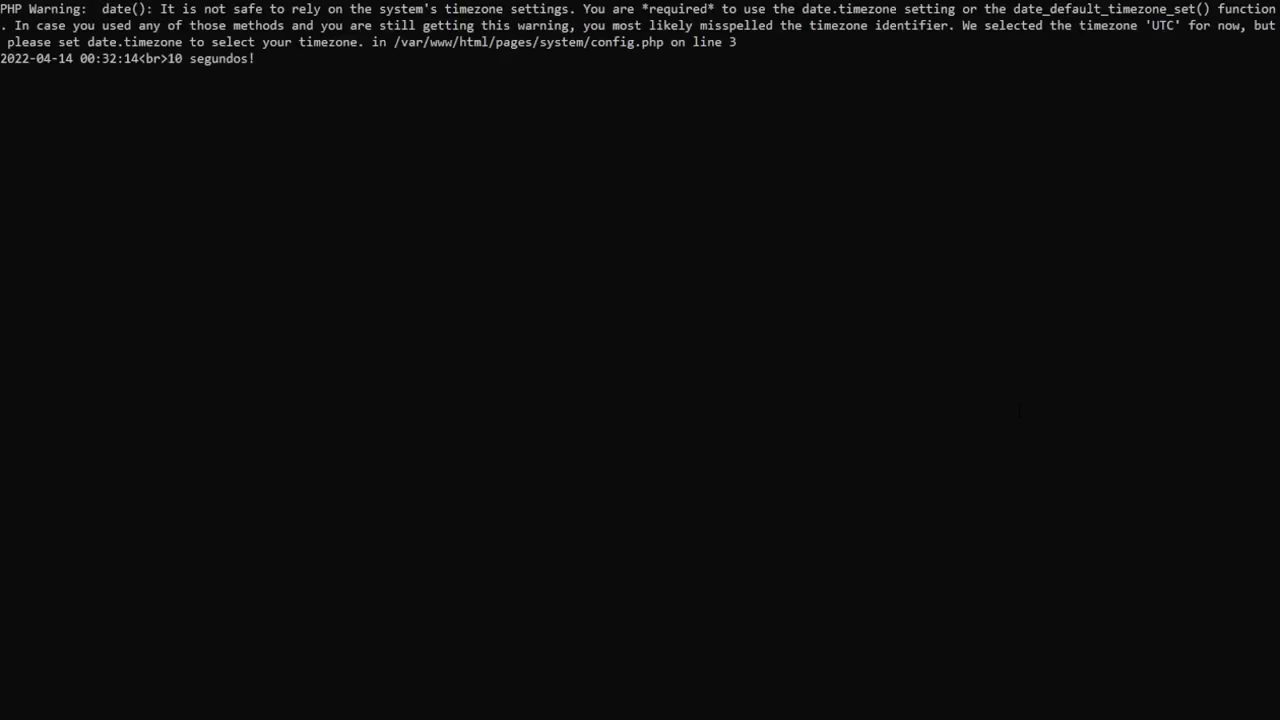
Detach, run clean.sh in a new detached screen session named clean
{"action": "key", "text": "ctrl+a"}
{"action": "type", "text": "d"}
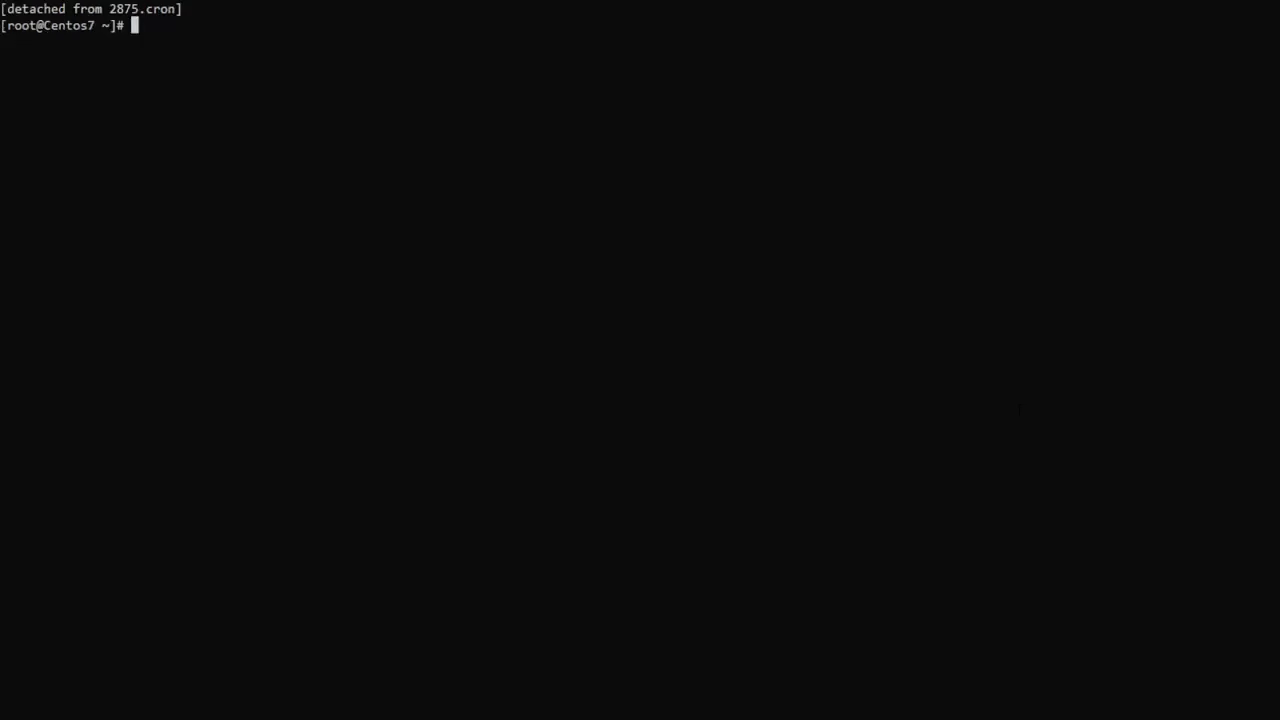
{"action": "type", "text": "screen -S clean"}
{"action": "key", "text": "Return"}
{"action": "type", "text": "./clean.sh"}
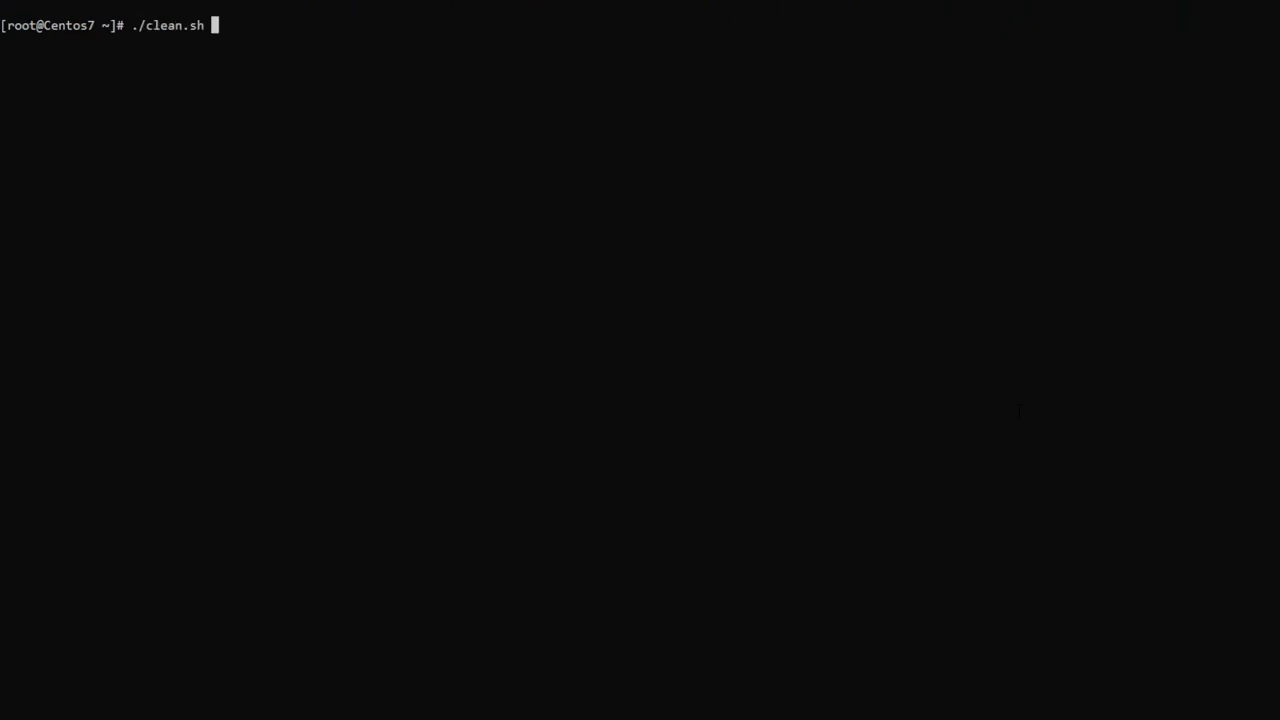
{"action": "key", "text": "Return"}
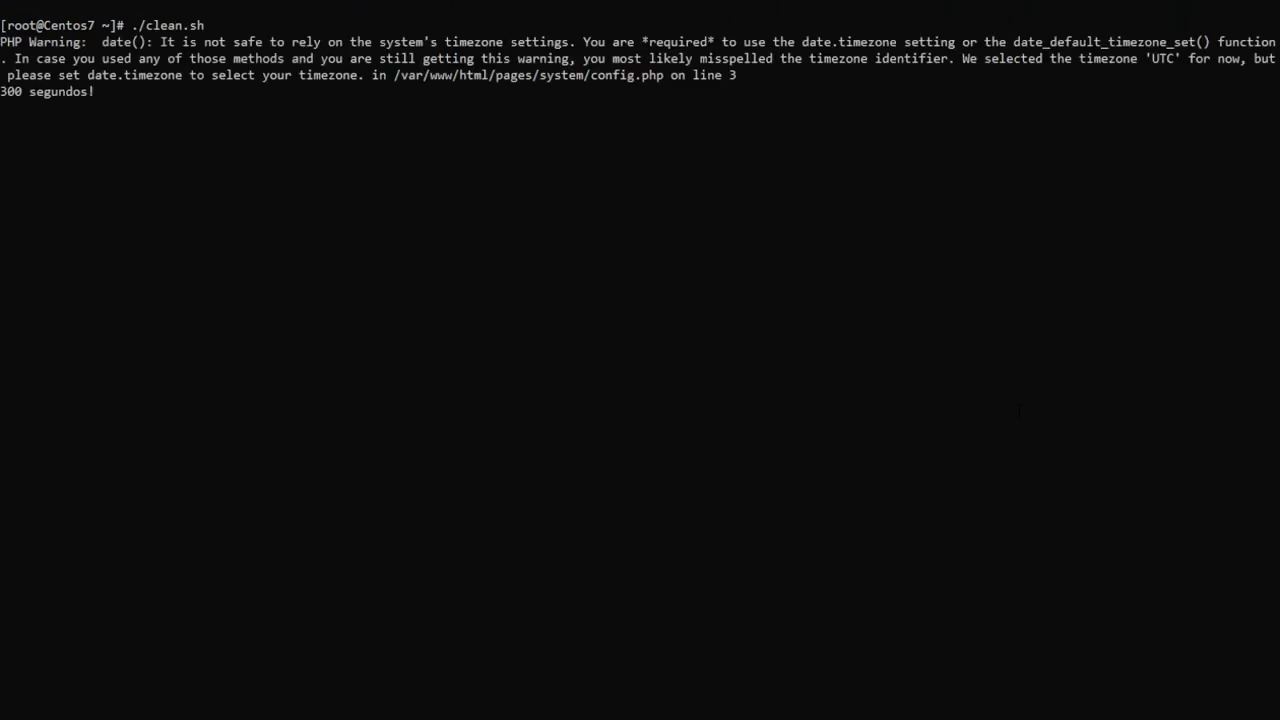
{"action": "key", "text": "ctrl+a"}
{"action": "key", "text": "d"}
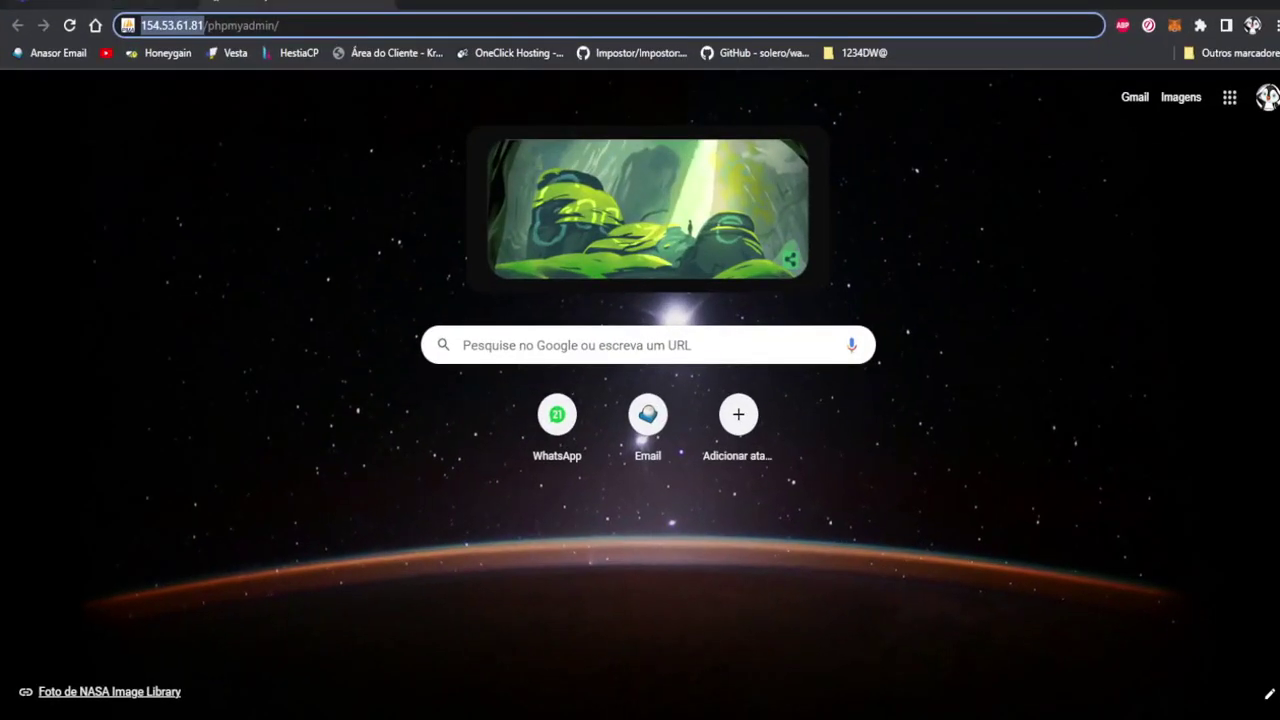
{"action": "key", "text": "Return"}
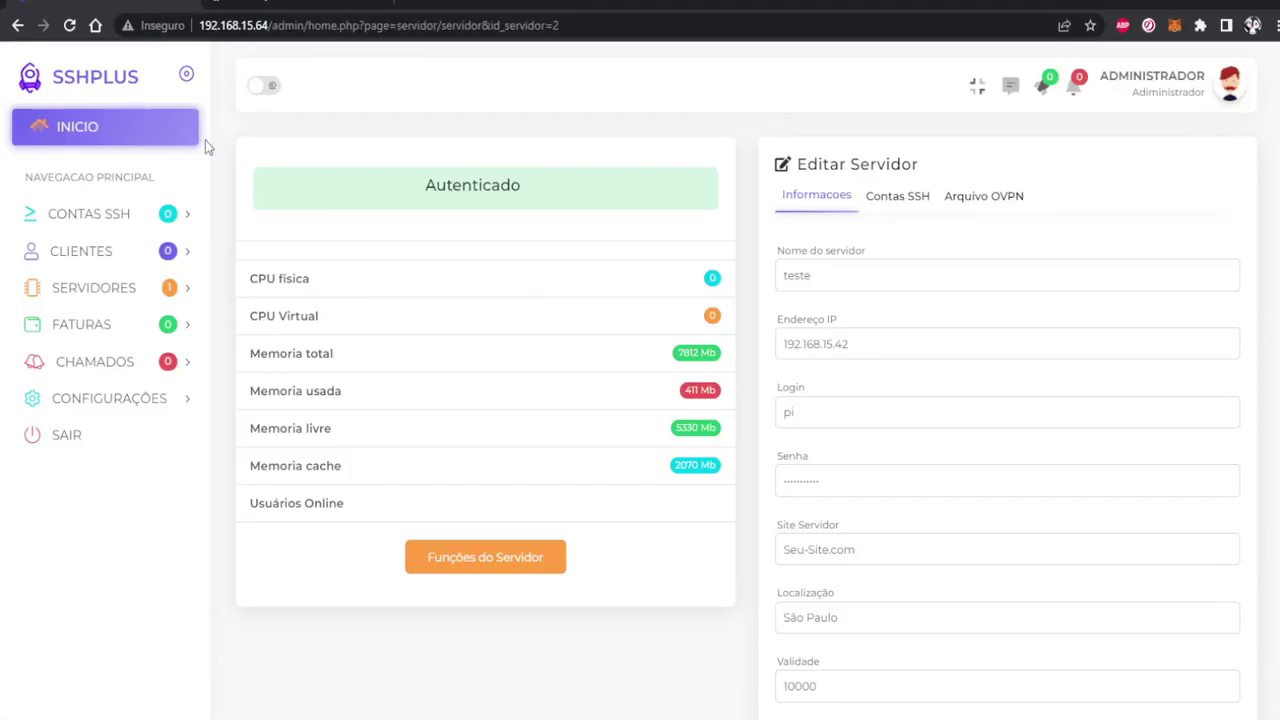
Start a new SSH account on server teste with 1-day validity, leaving it unfinished
{"action": "left_click", "coordinate": [110, 134]}
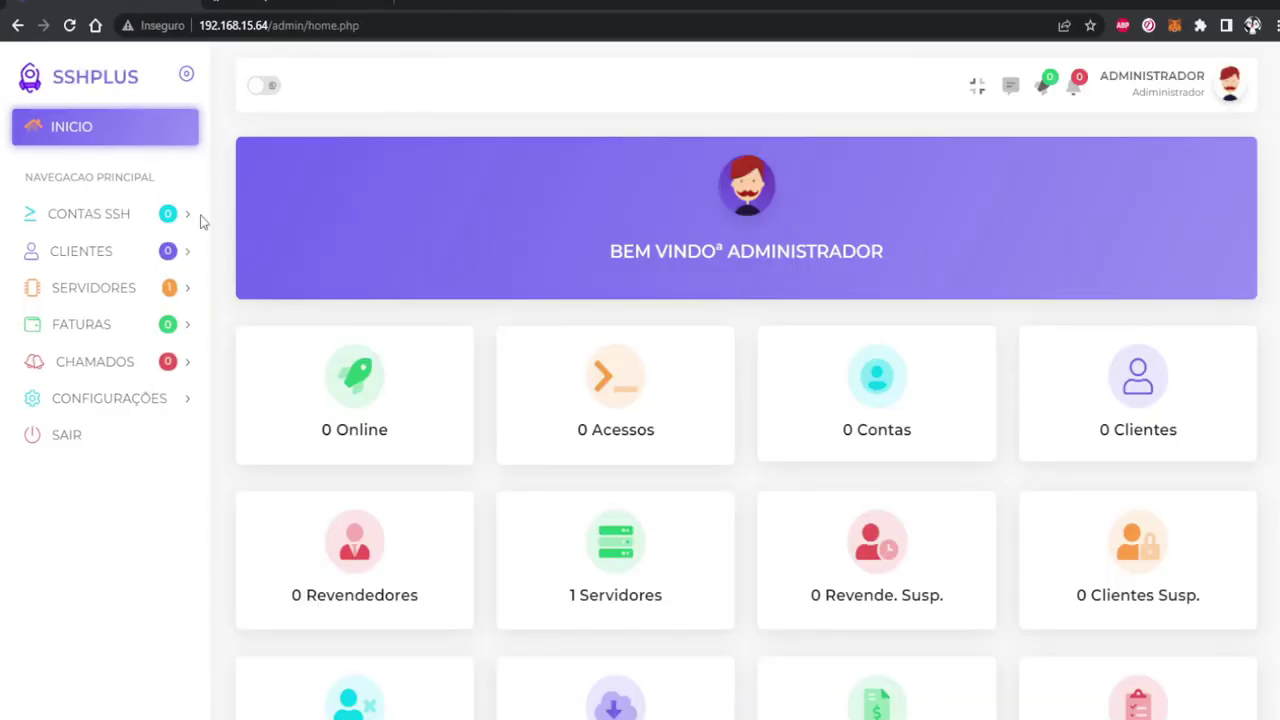
{"action": "left_click", "coordinate": [140, 213]}
{"action": "scroll", "coordinate": [570, 300], "scroll_direction": "down", "scroll_amount": 2}
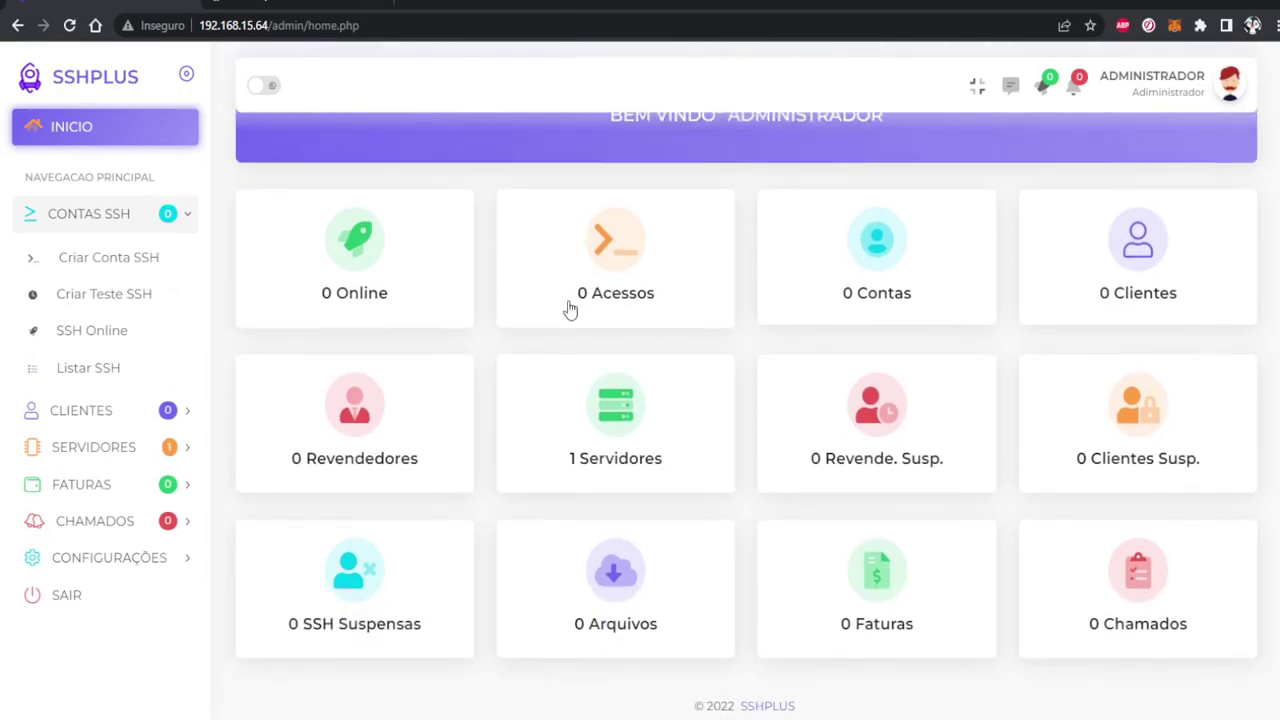
{"action": "scroll", "coordinate": [569, 306], "scroll_direction": "up", "scroll_amount": 2}
{"action": "scroll", "coordinate": [540, 330], "scroll_direction": "down", "scroll_amount": 2}
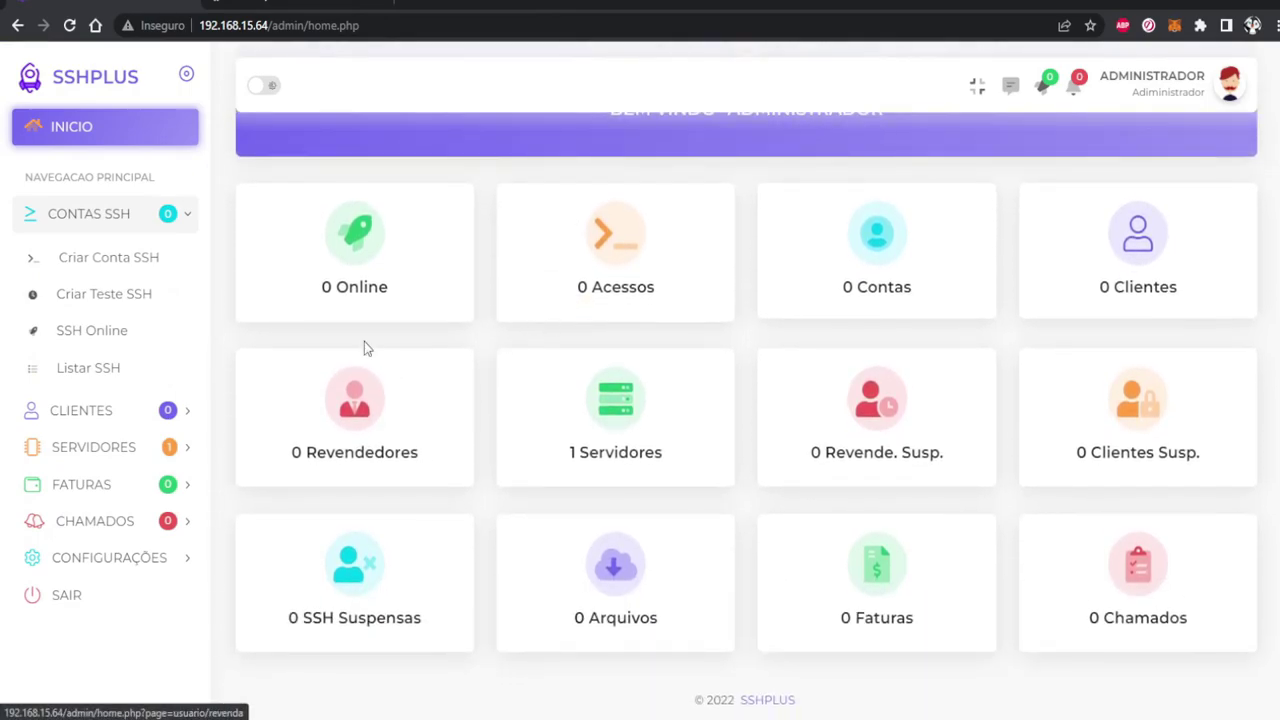
{"action": "left_click", "coordinate": [171, 270]}
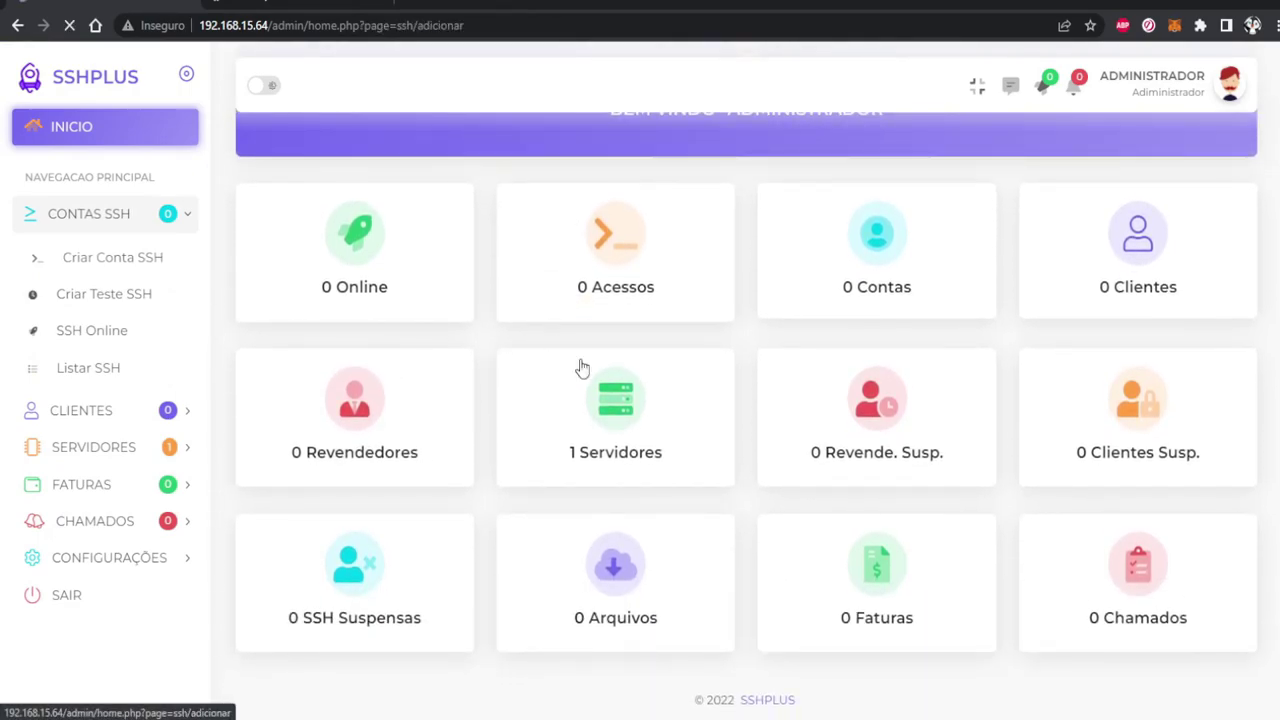
{"action": "left_click", "coordinate": [478, 283]}
{"action": "left_click", "coordinate": [447, 318]}
{"action": "left_click", "coordinate": [443, 360]}
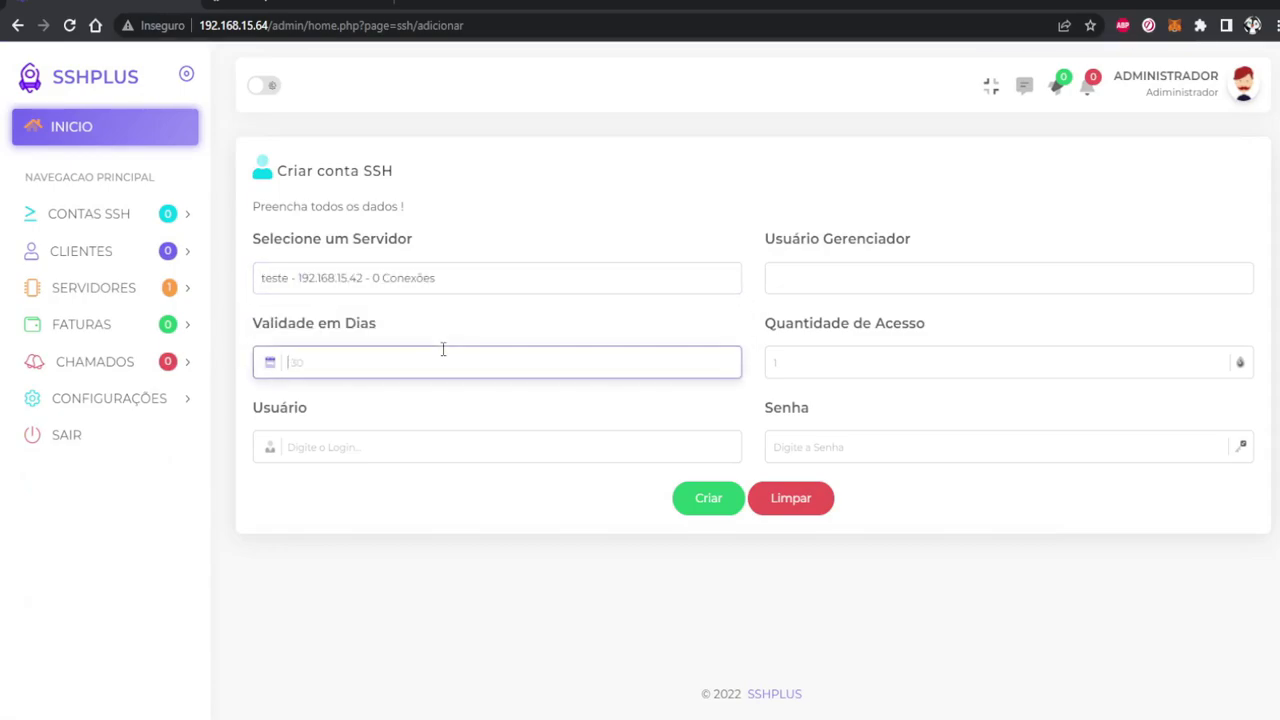
{"action": "type", "text": "30"}
{"action": "key", "text": "BackSpace"}
{"action": "key", "text": "BackSpace"}
{"action": "type", "text": "1"}
{"action": "left_click", "coordinate": [860, 285]}
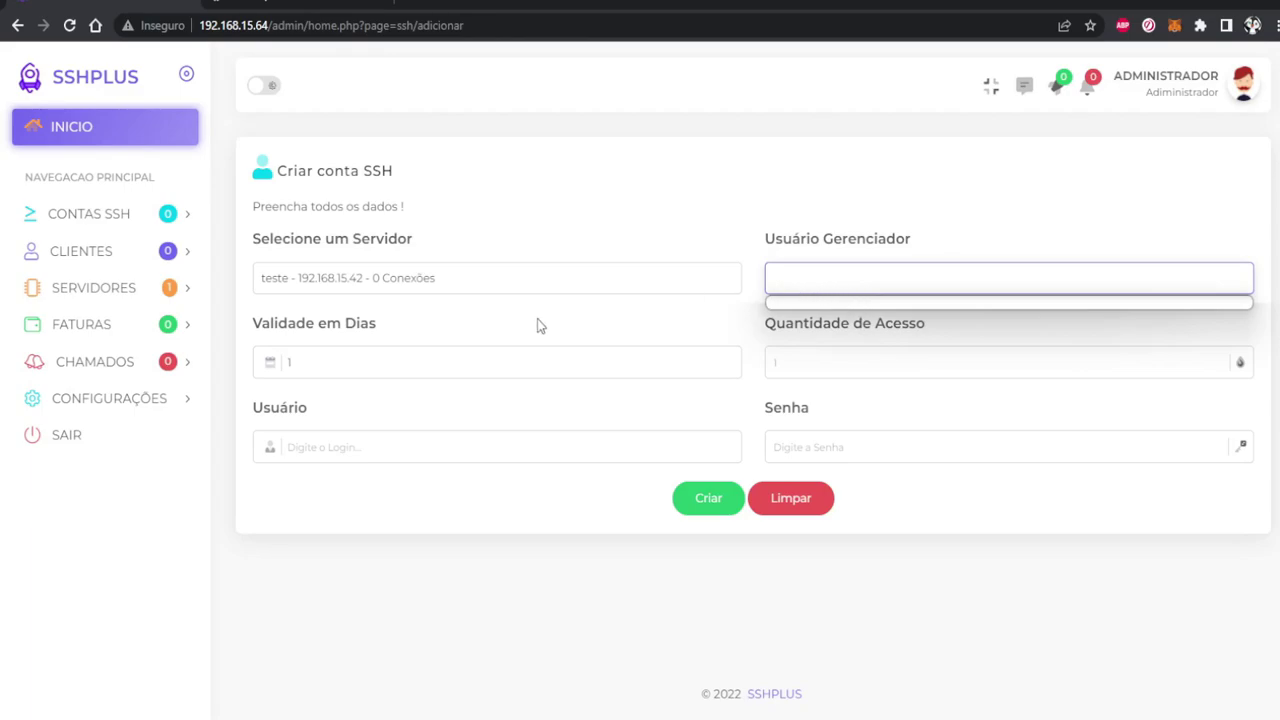
Create a new client user with a name, username and password, and acknowledge the confirmation
{"action": "left_click", "coordinate": [100, 216]}
{"action": "left_click", "coordinate": [100, 407]}
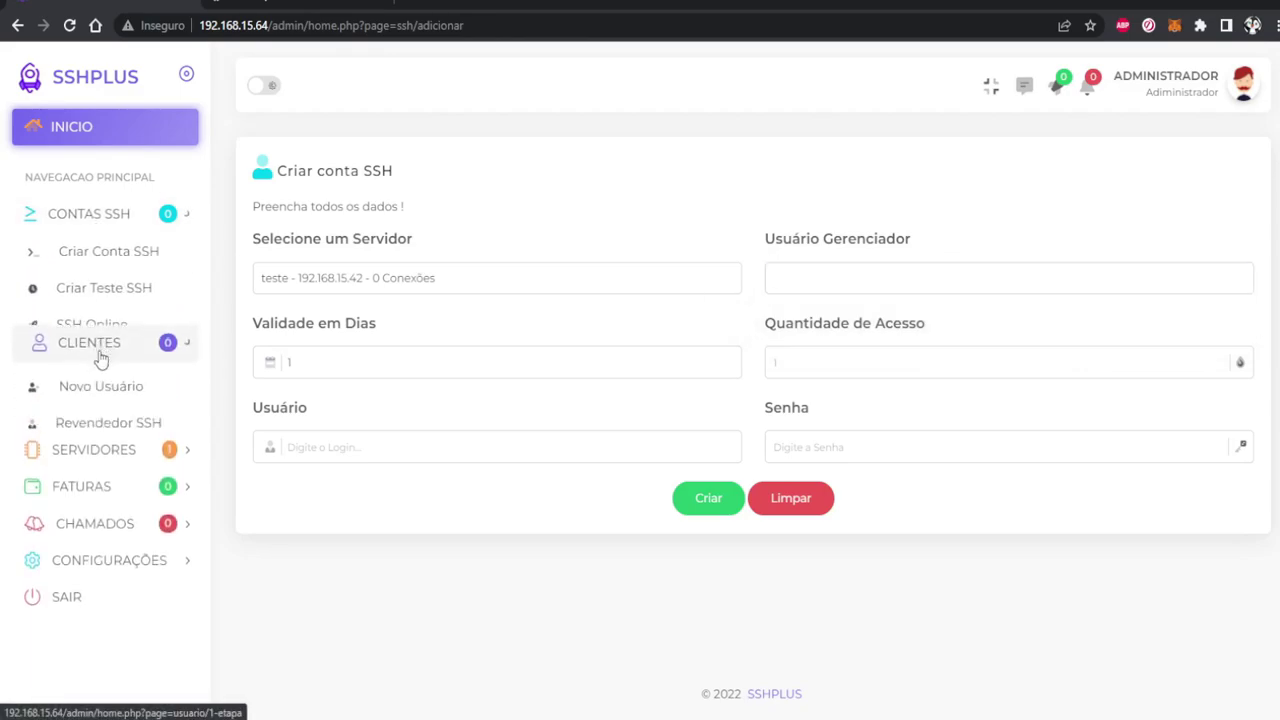
{"action": "left_click", "coordinate": [108, 290]}
{"action": "left_click", "coordinate": [429, 285]}
{"action": "left_click", "coordinate": [520, 371]}
{"action": "left_click", "coordinate": [808, 362]}
{"action": "left_click", "coordinate": [725, 480]}
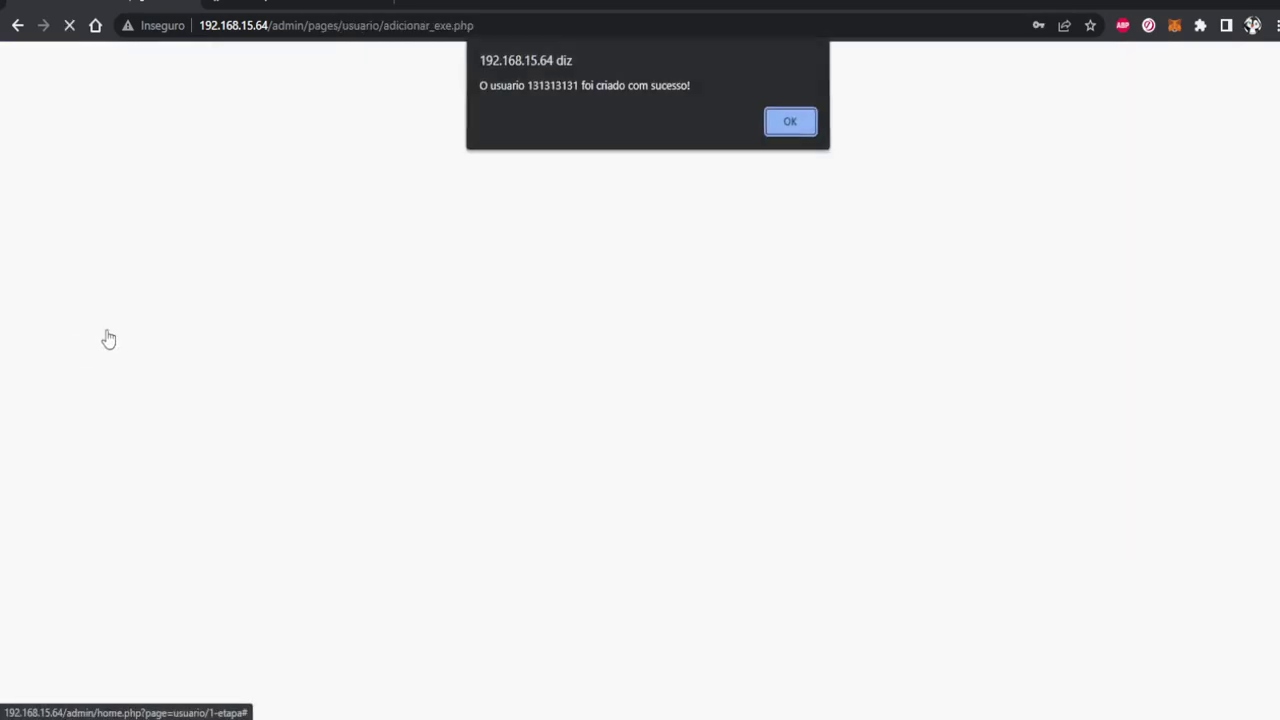
{"action": "left_click", "coordinate": [785, 122]}
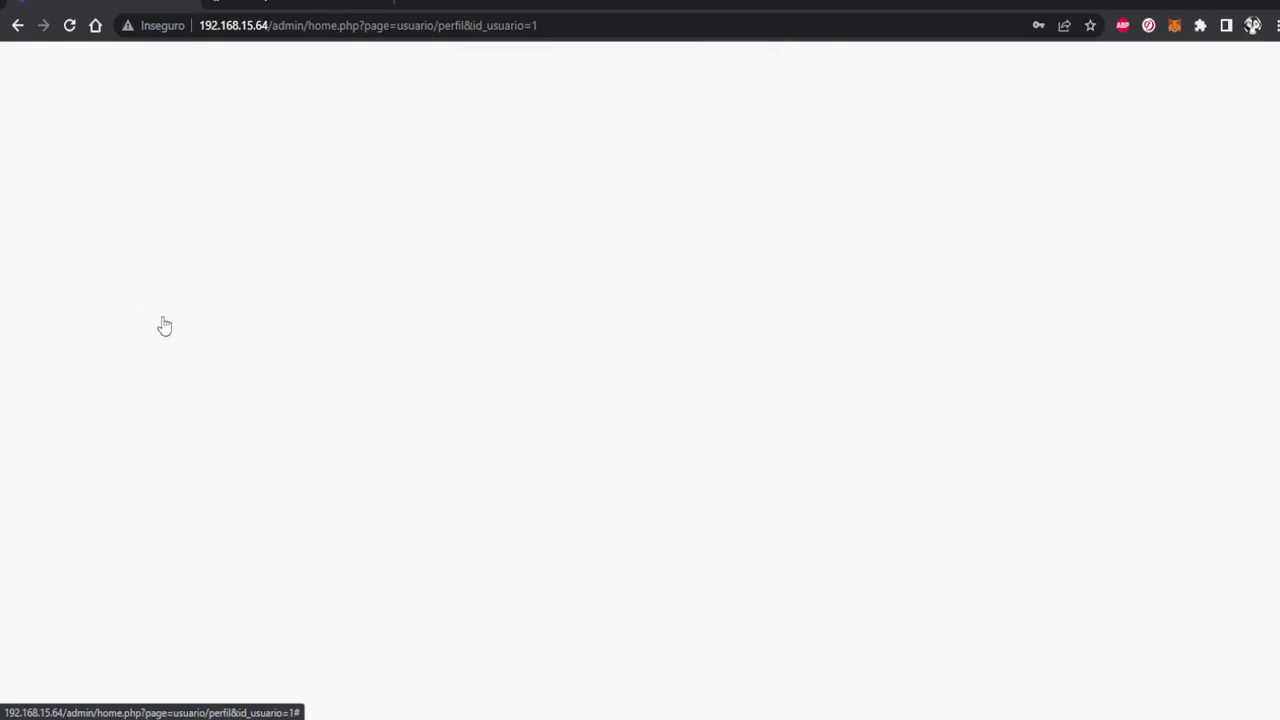
Begin a new SSH account on server teste with validity set to 1 day
{"action": "left_click", "coordinate": [89, 213]}
{"action": "left_click", "coordinate": [112, 254]}
{"action": "left_click", "coordinate": [443, 280]}
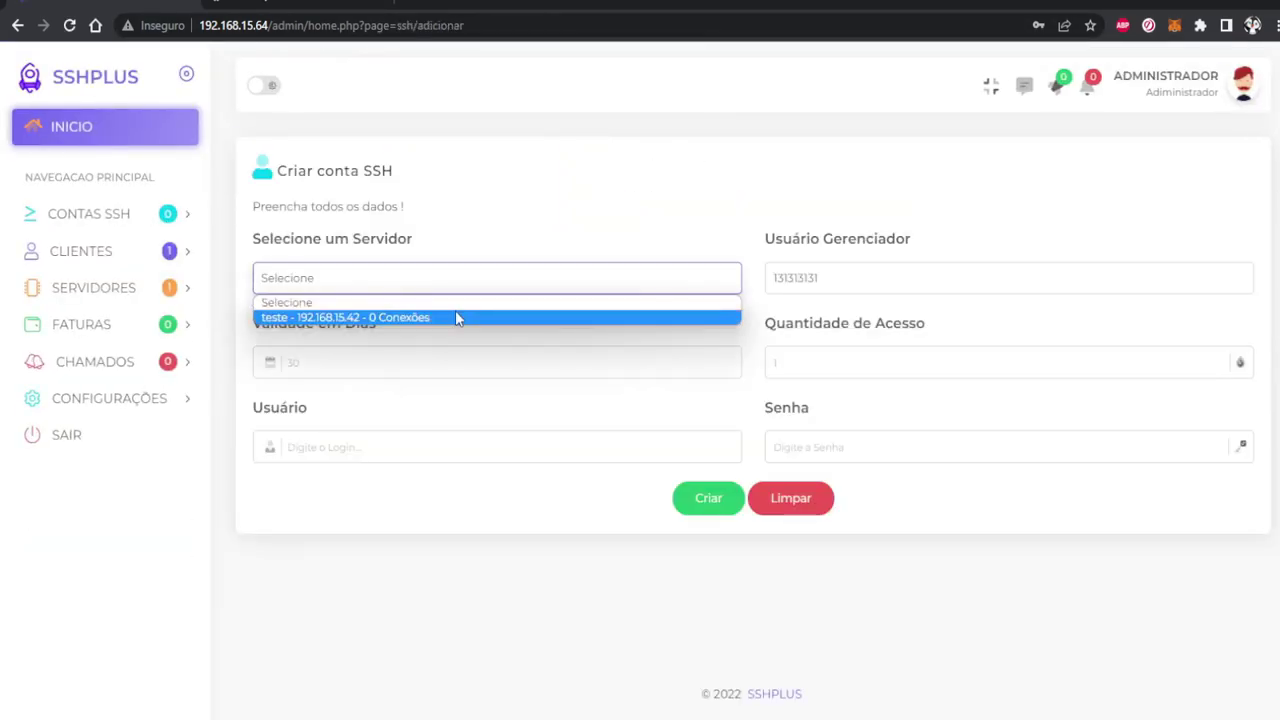
{"action": "left_click", "coordinate": [457, 317]}
{"action": "left_click", "coordinate": [524, 348]}
{"action": "type", "text": "3"}
{"action": "left_click", "coordinate": [877, 289]}
{"action": "left_click", "coordinate": [877, 365]}
{"action": "left_click_drag", "start_coordinate": [486, 362], "coordinate": [148, 361]}
{"action": "type", "text": "1"}
Enter the SSH login and password, submit, and dismiss the login-already-exists warning
{"action": "left_click", "coordinate": [343, 447]}
{"action": "left_click", "coordinate": [828, 447]}
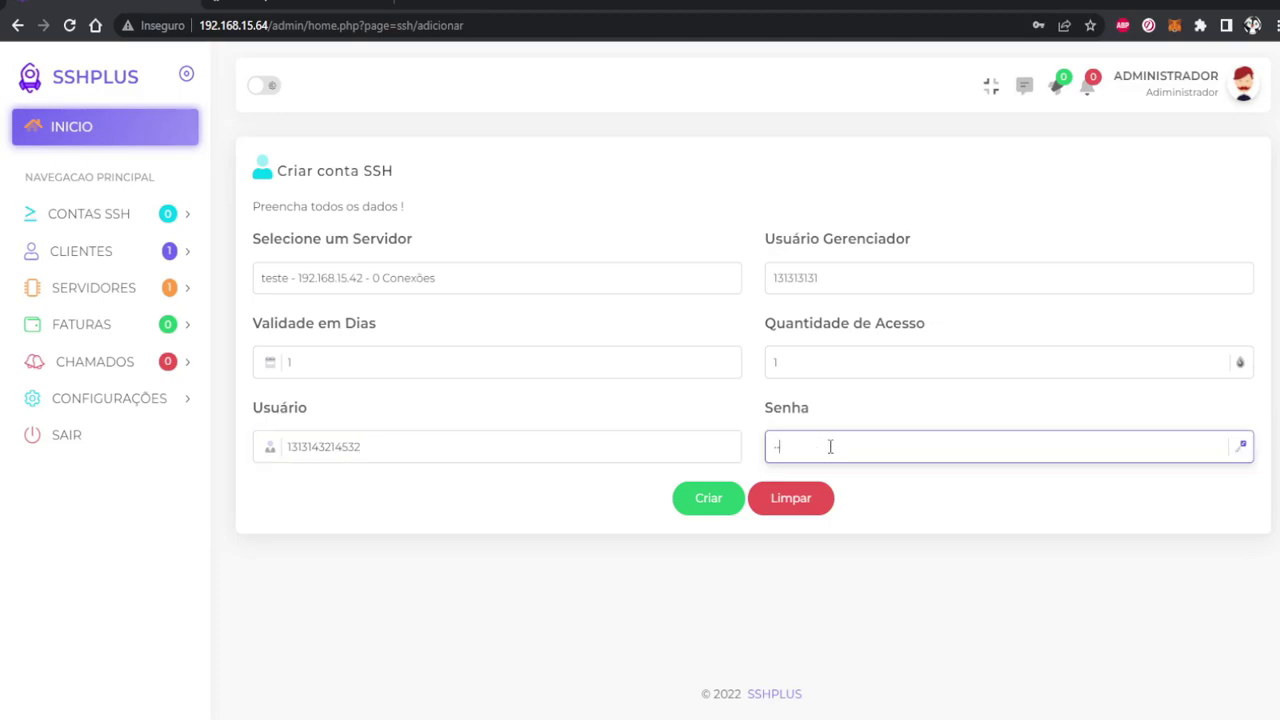
{"action": "left_click_drag", "start_coordinate": [460, 449], "coordinate": [135, 418]}
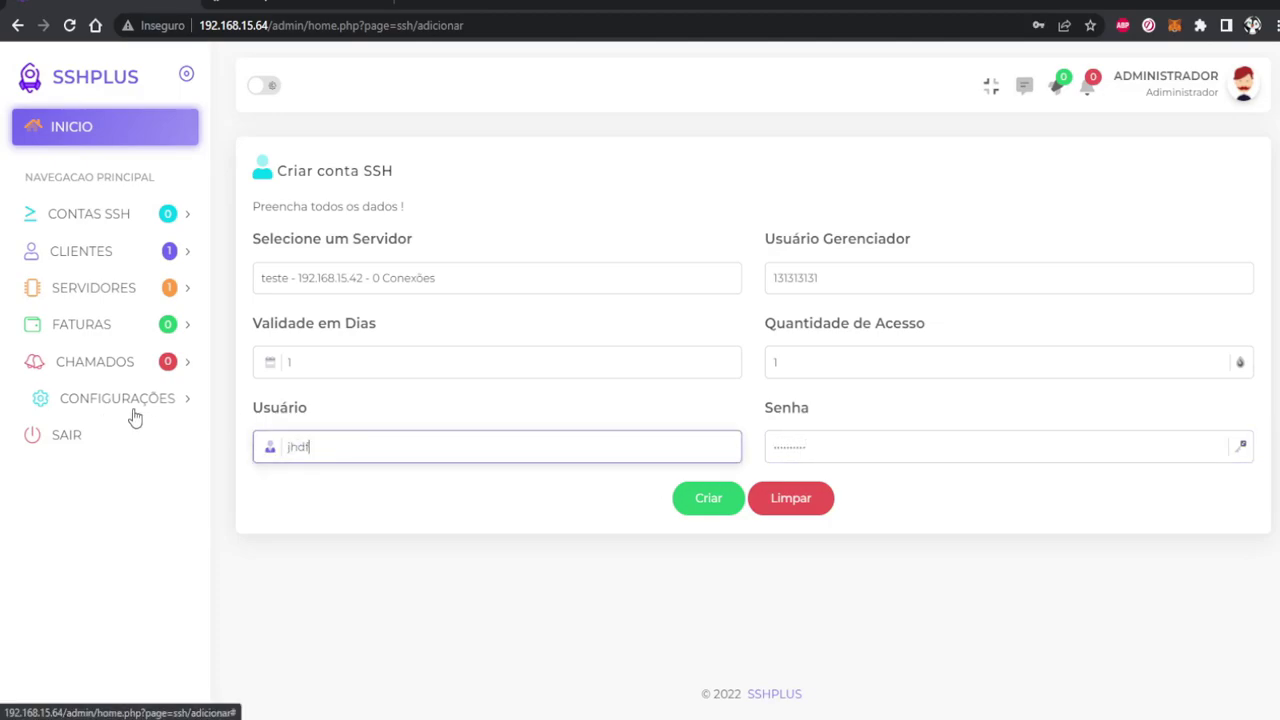
{"action": "left_click", "coordinate": [708, 500]}
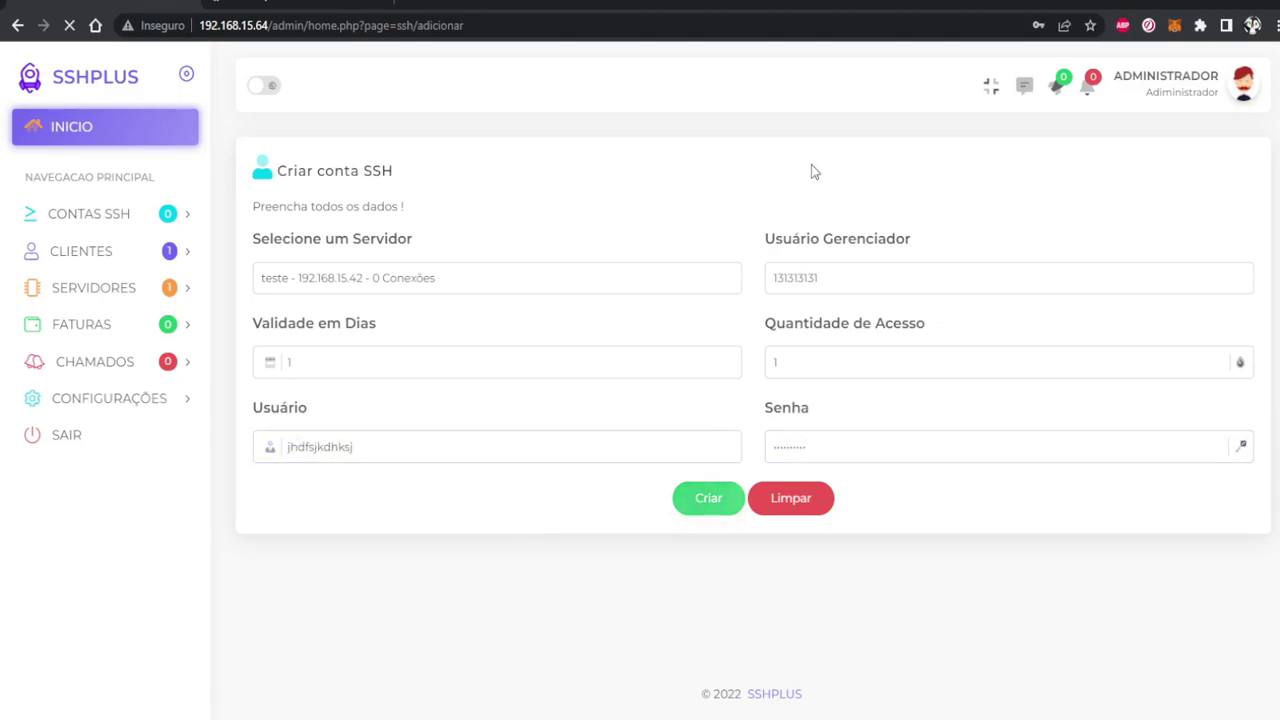
{"action": "left_click", "coordinate": [789, 119]}
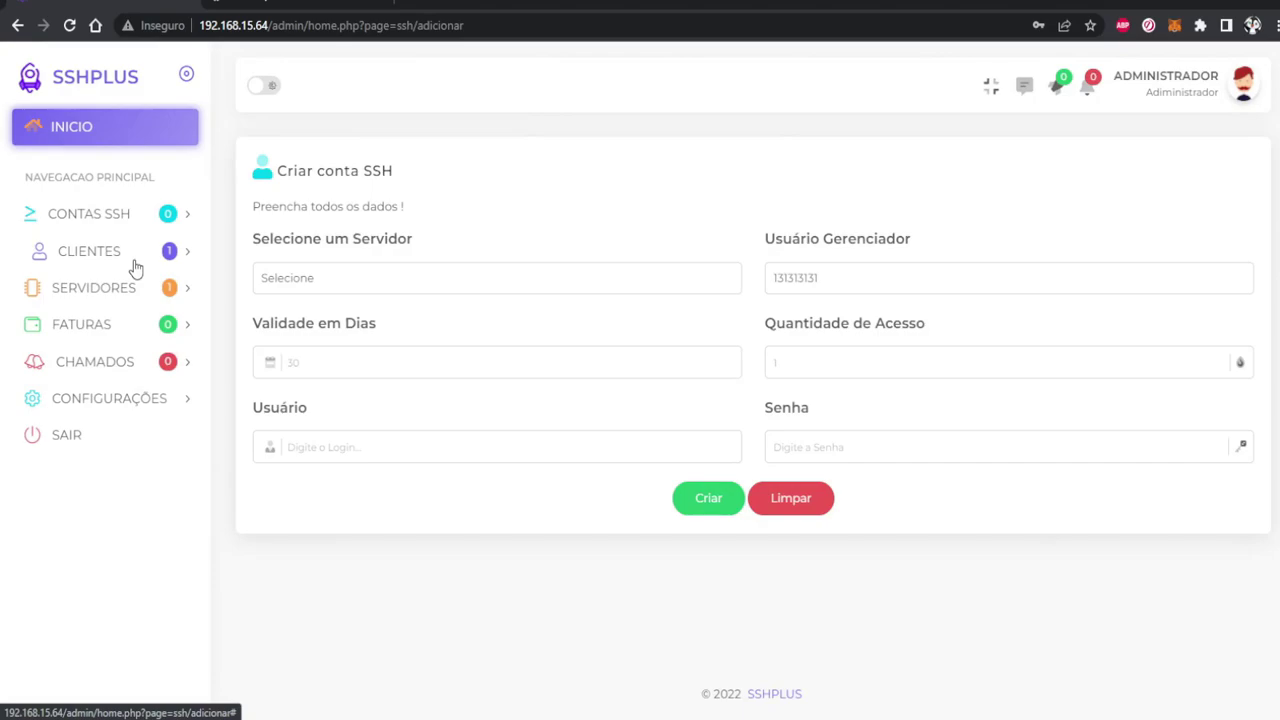
View the list of servers, then return to the panel dashboard
{"action": "left_click", "coordinate": [134, 258]}
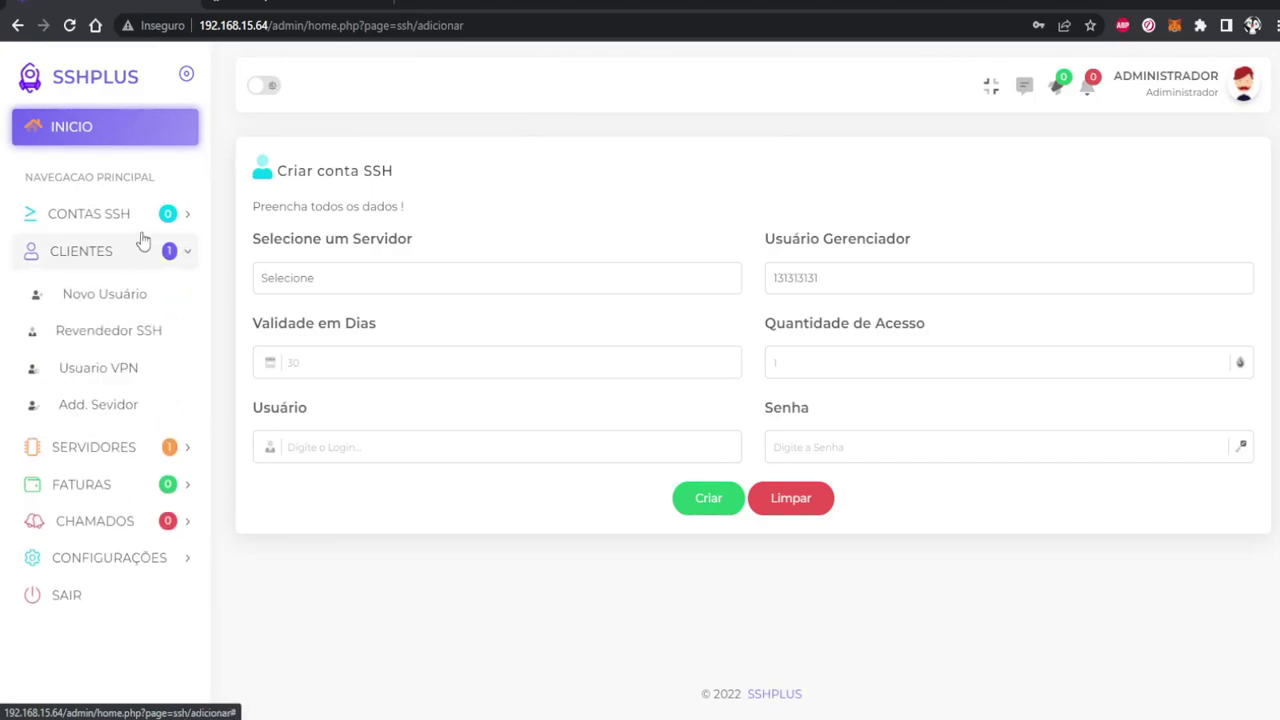
{"action": "left_click", "coordinate": [140, 215]}
{"action": "left_click", "coordinate": [134, 449]}
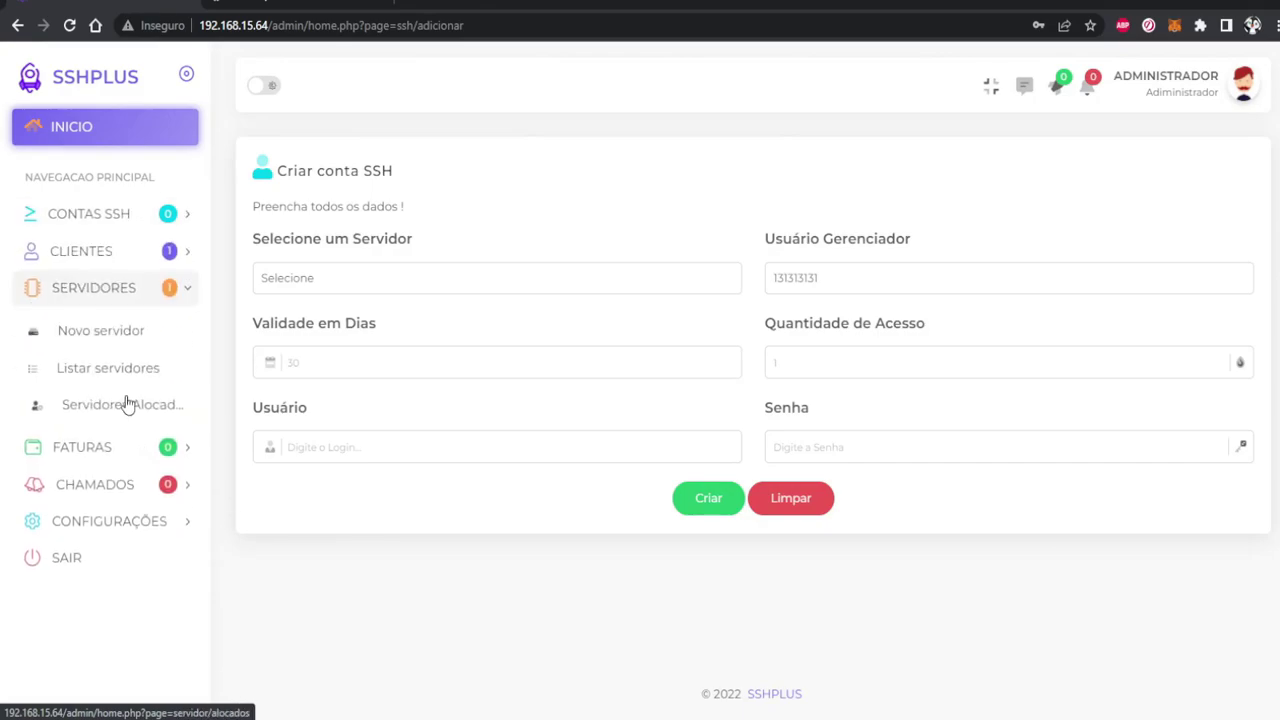
{"action": "left_click", "coordinate": [112, 369]}
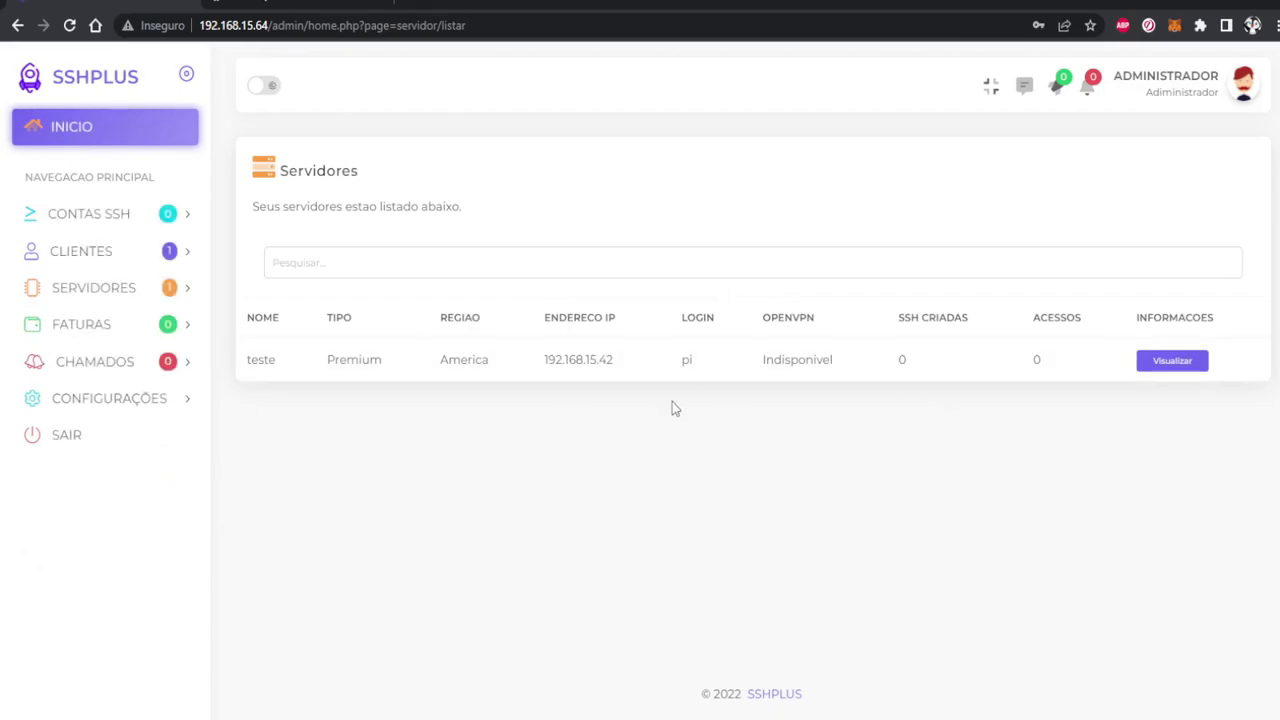
{"action": "left_click", "coordinate": [150, 132]}
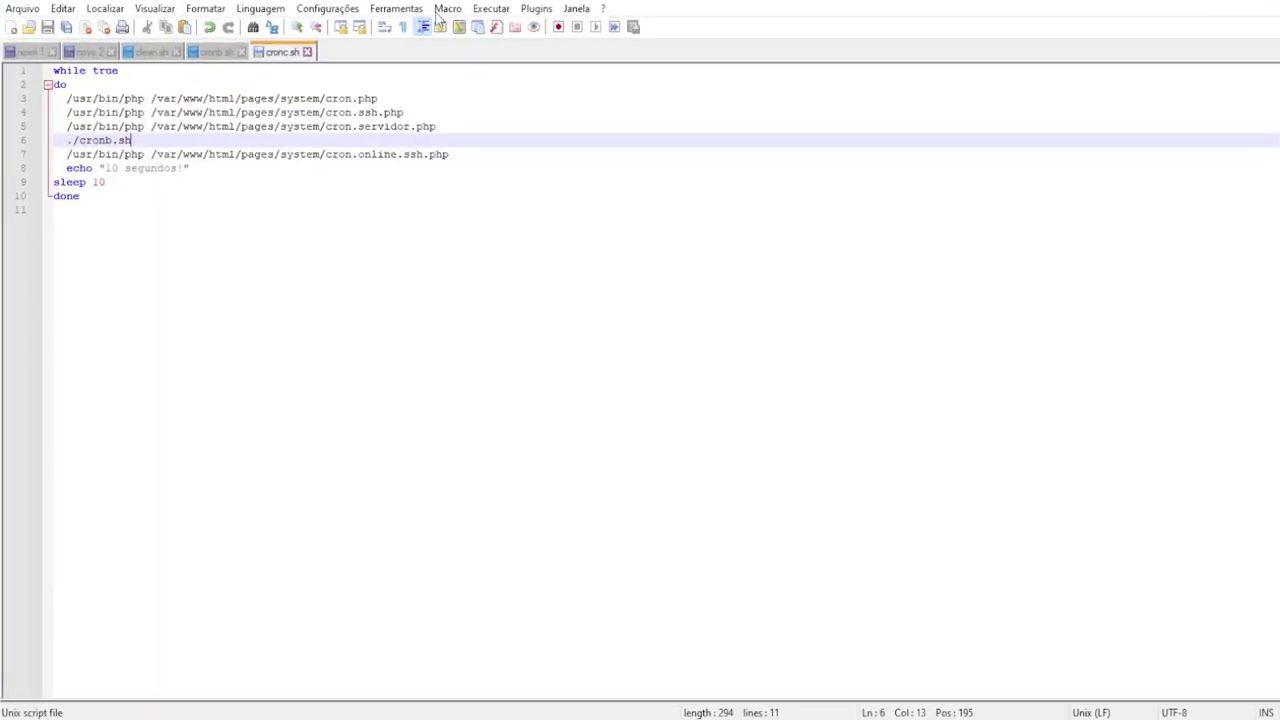
Return to the novo 2 setup notes in Notepad++ and review the setsebool command
{"action": "left_click", "coordinate": [90, 52]}
{"action": "left_click_drag", "start_coordinate": [316, 140], "coordinate": [339, 131]}
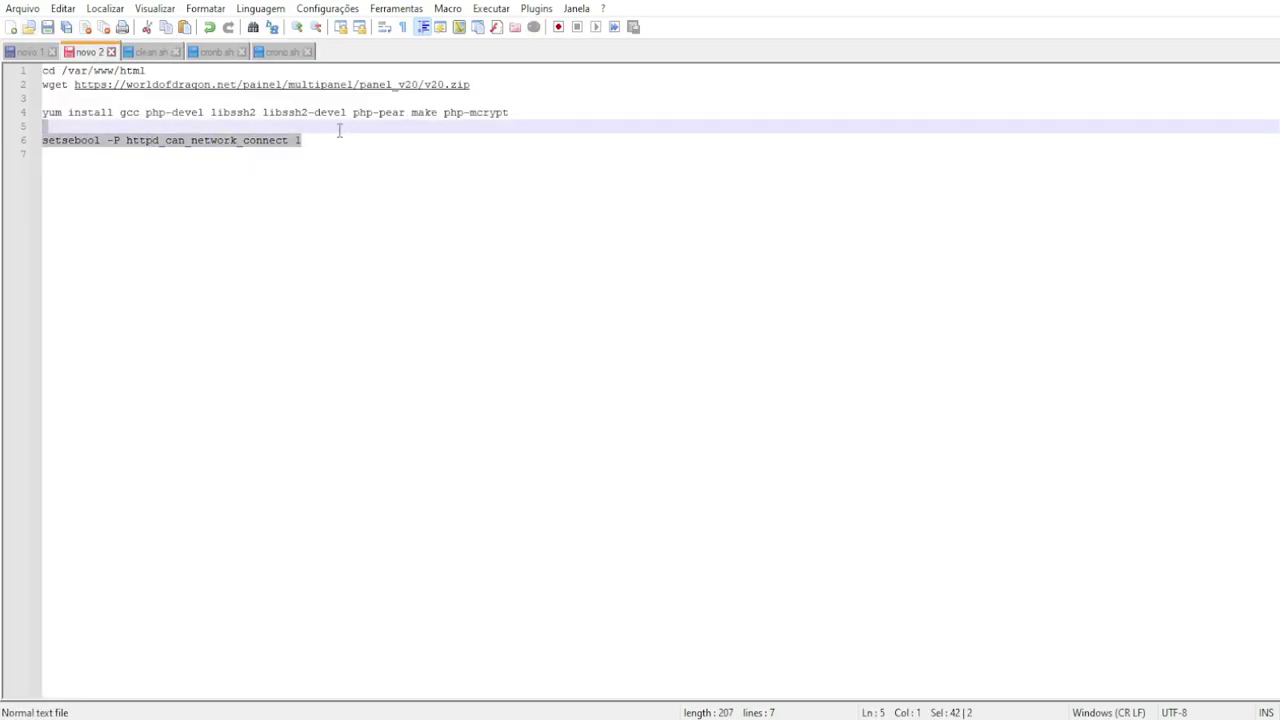
{"action": "left_click", "coordinate": [527, 196]}
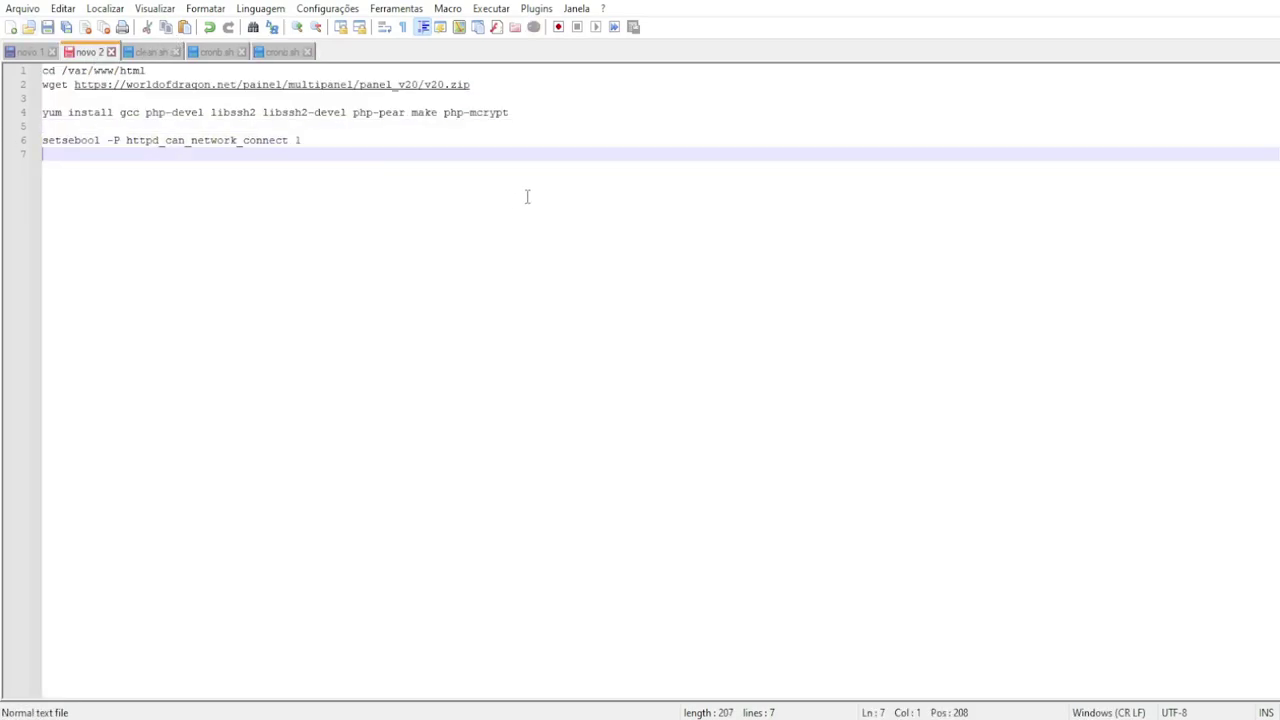